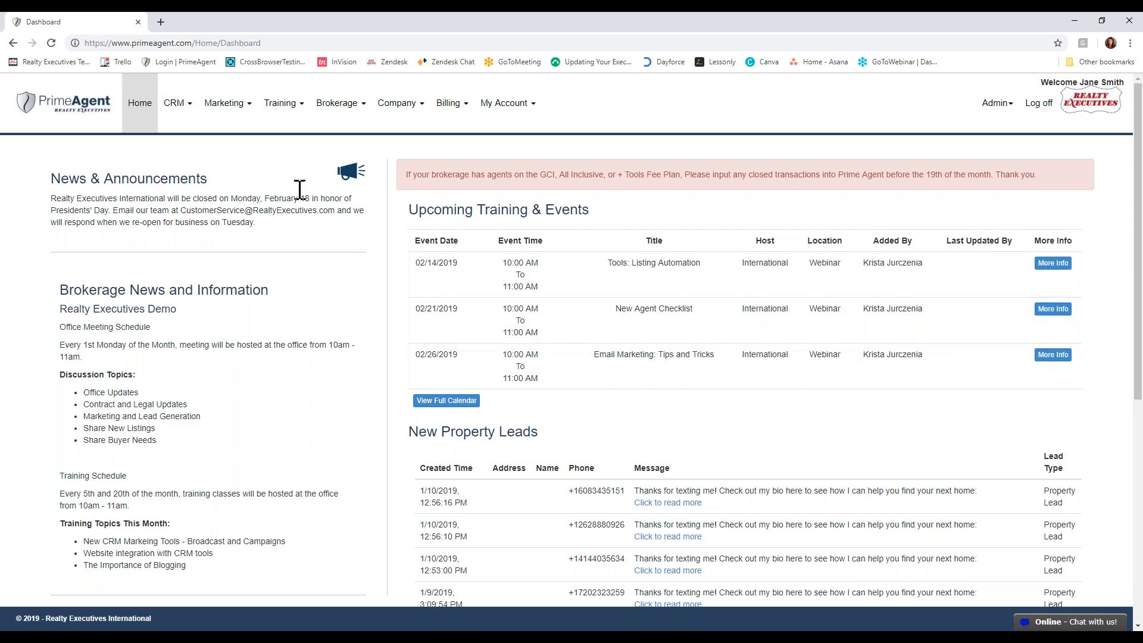
- Open the EXECUTIVE REALTY Listing Automation page among the marketing tools
{"action": "left_click", "coordinate": [227, 110]}
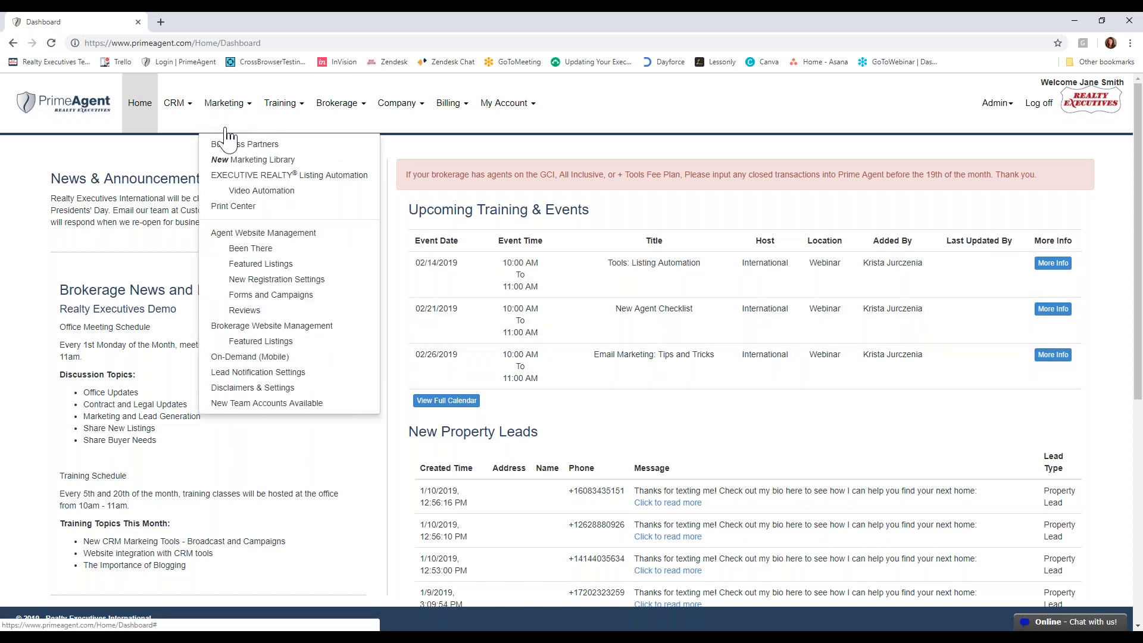
{"action": "left_click", "coordinate": [244, 190]}
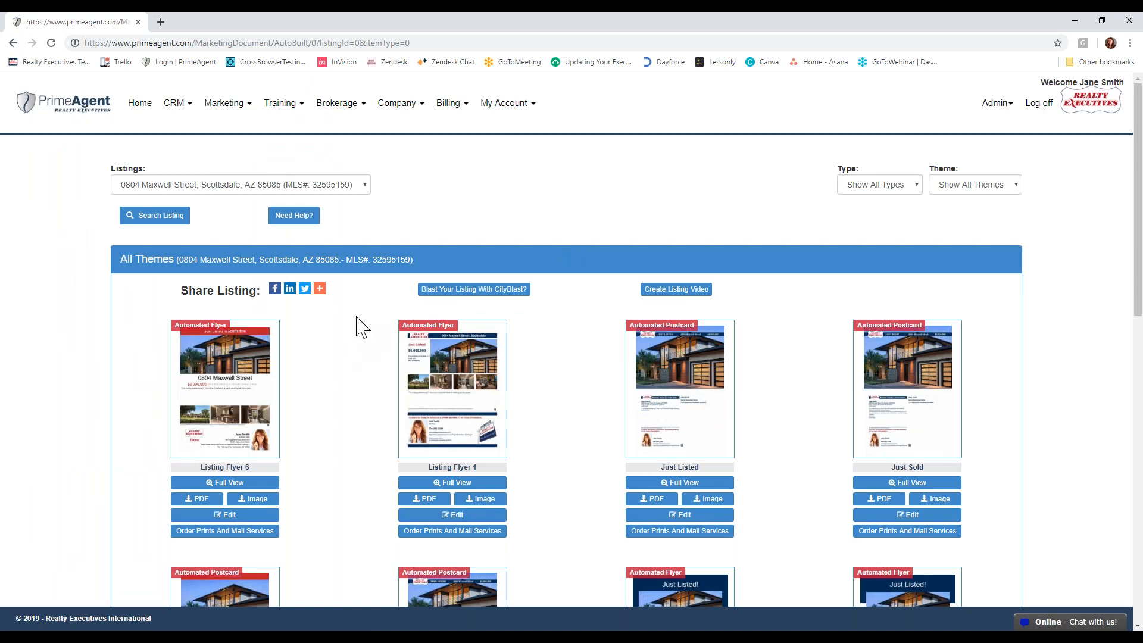
- View the Connect My Listings page and examine the account options for adding or updating listings
{"action": "left_click", "coordinate": [525, 111]}
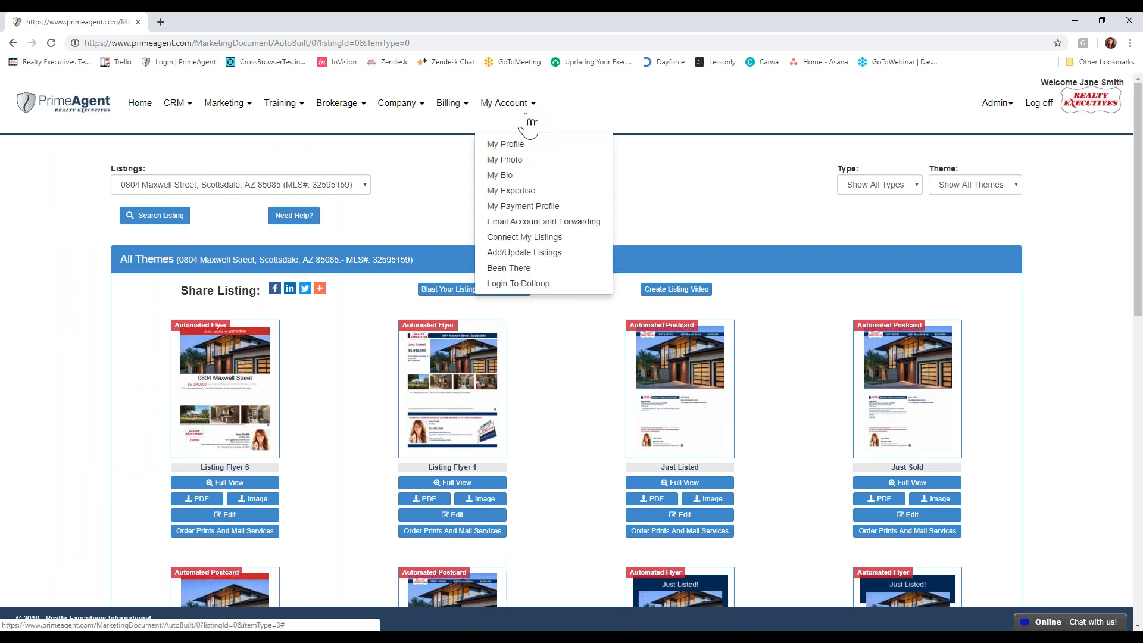
{"action": "left_click", "coordinate": [528, 242]}
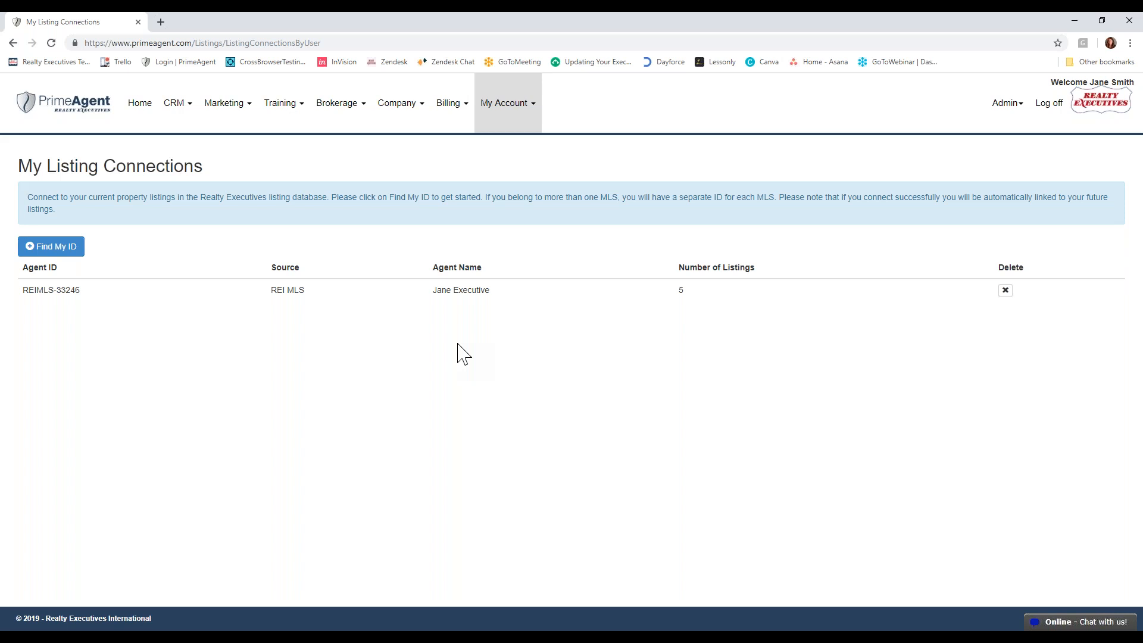
{"action": "left_click", "coordinate": [492, 115]}
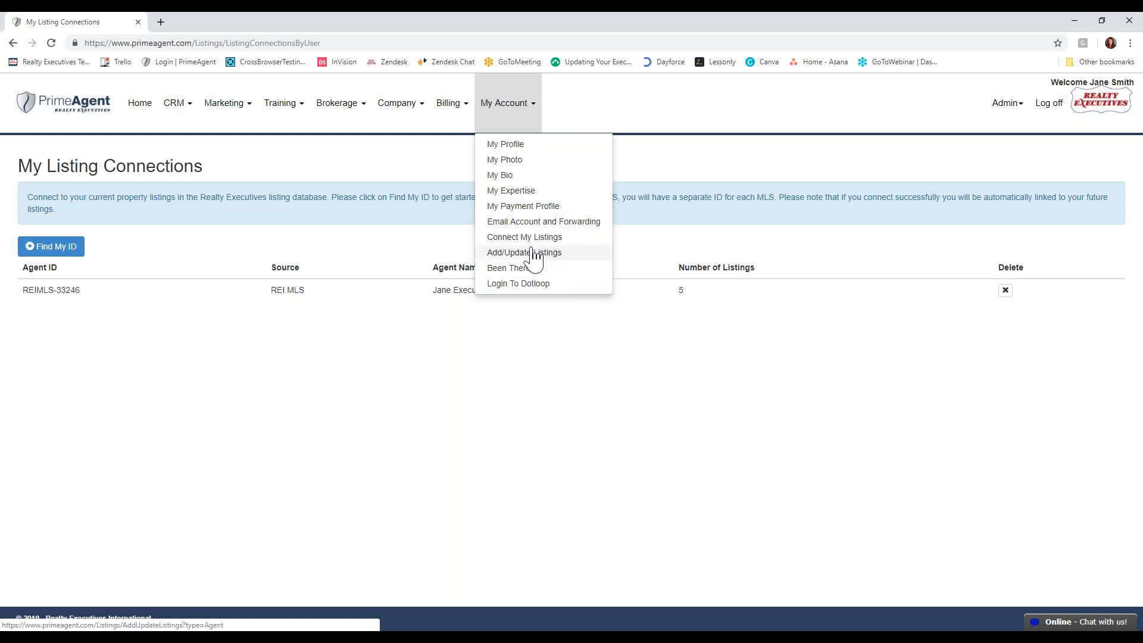
- Return to Listing Automation and load the marketing materials for the third listing
{"action": "left_click", "coordinate": [226, 125]}
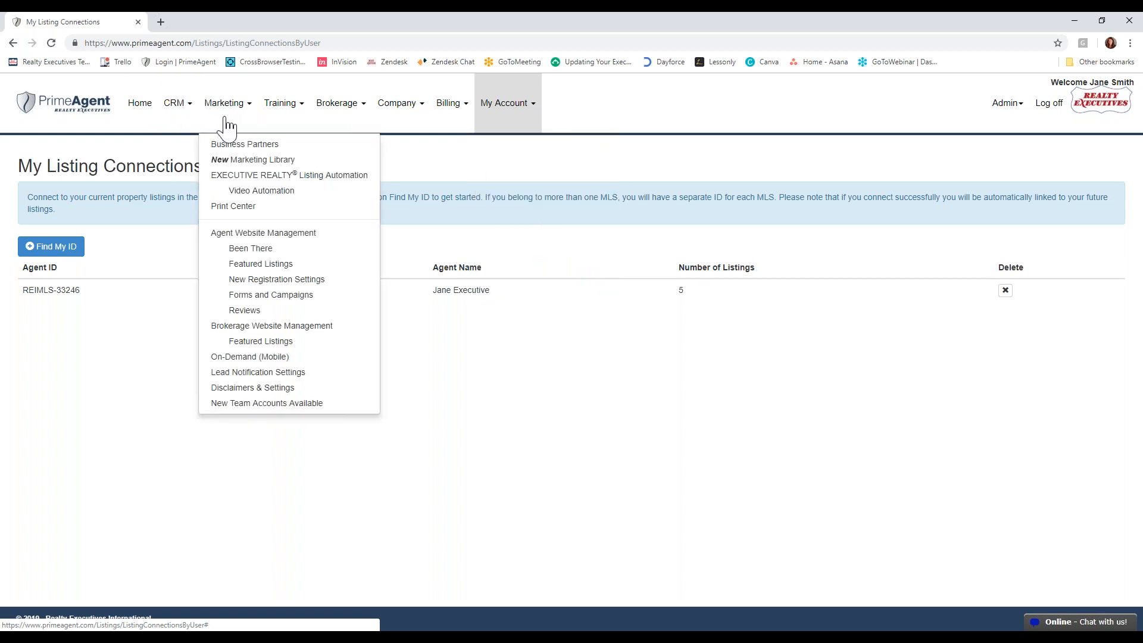
{"action": "left_click", "coordinate": [264, 189]}
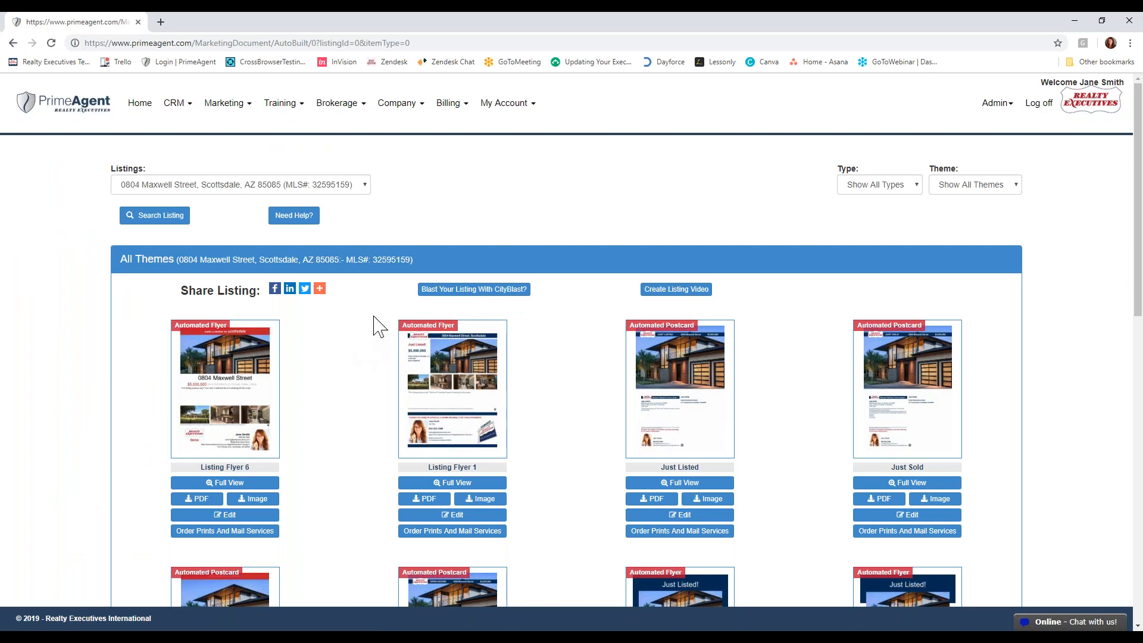
{"action": "left_click", "coordinate": [356, 186]}
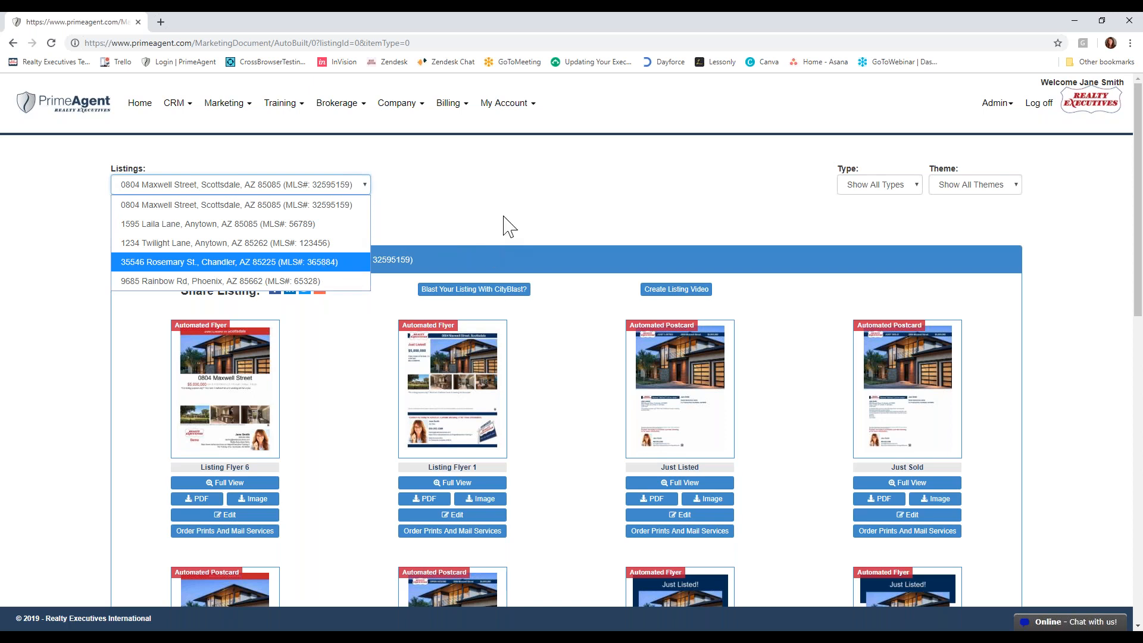
{"action": "left_click", "coordinate": [324, 243]}
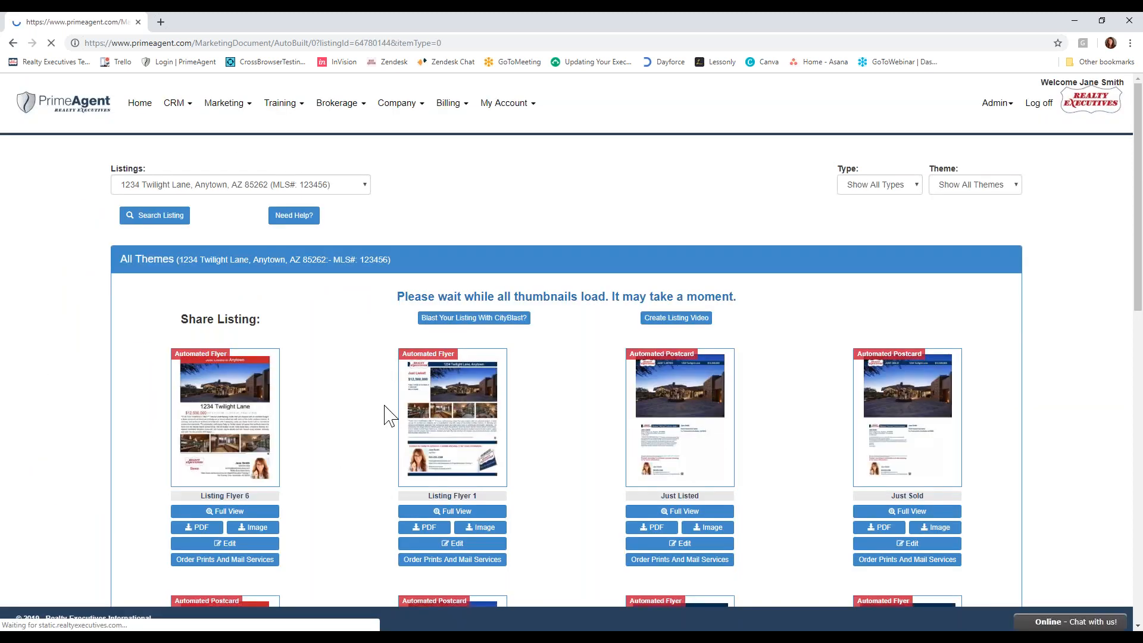
- Load the marketing materials for the second listing, followed by those for the Scottsdale listing
{"action": "left_click", "coordinate": [262, 185]}
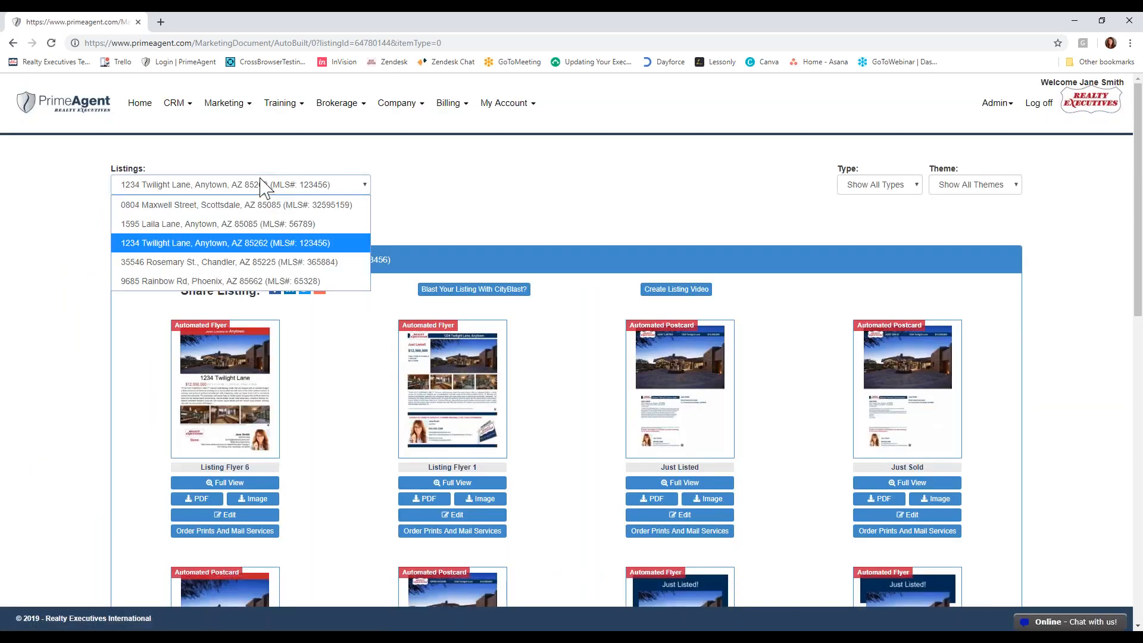
{"action": "left_click", "coordinate": [268, 224]}
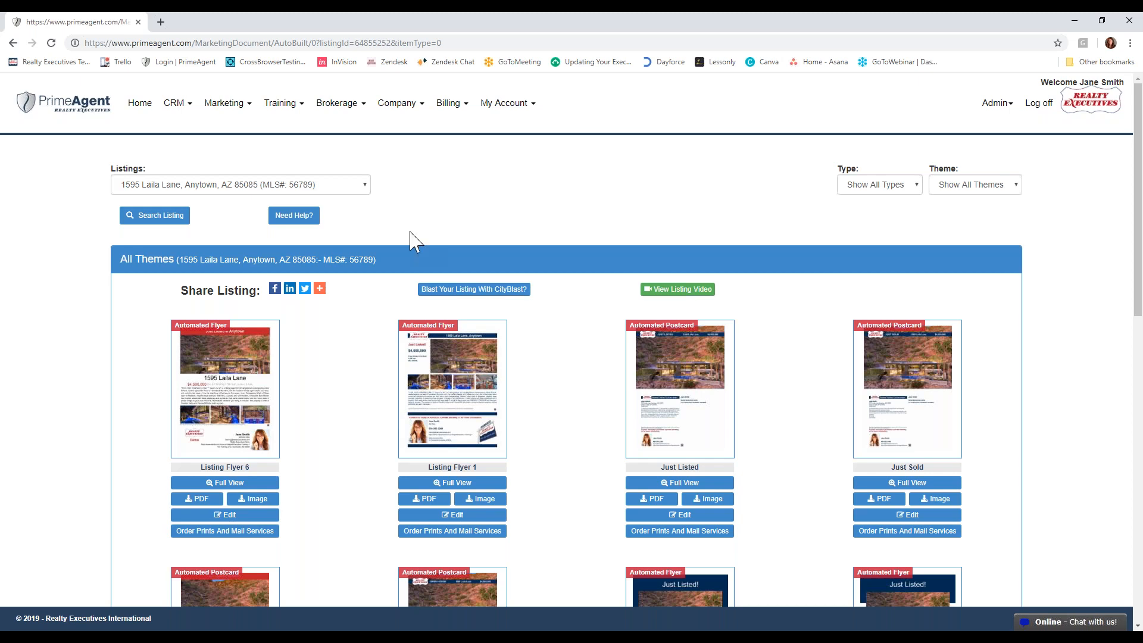
{"action": "left_click", "coordinate": [328, 186]}
{"action": "left_click", "coordinate": [327, 206]}
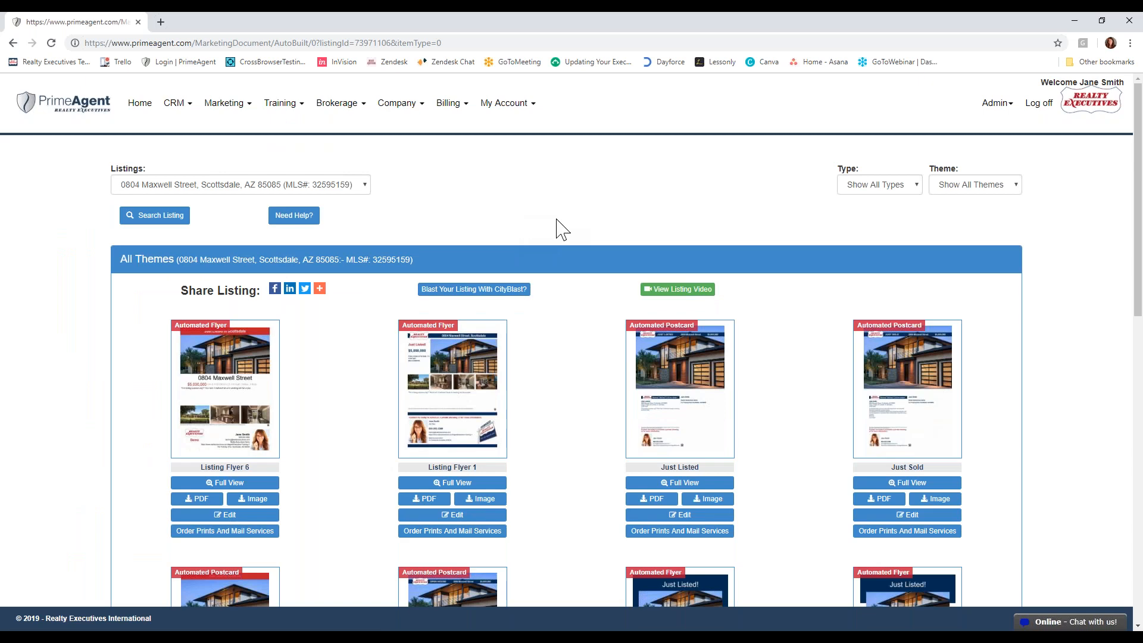
- Examine the automated flyer and postcard templates offered for the Scottsdale listing
{"action": "scroll", "coordinate": [774, 405], "scroll_direction": "down", "scroll_amount": 2}
{"action": "scroll", "coordinate": [773, 405], "scroll_direction": "down", "scroll_amount": 1}
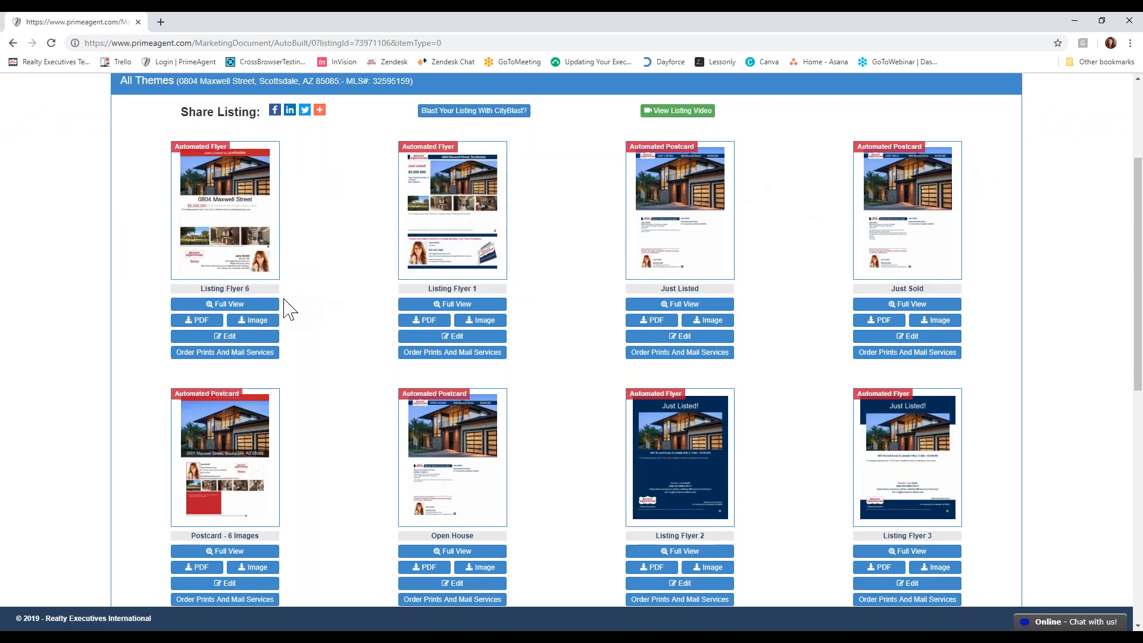
{"action": "scroll", "coordinate": [265, 304], "scroll_direction": "down", "scroll_amount": 2}
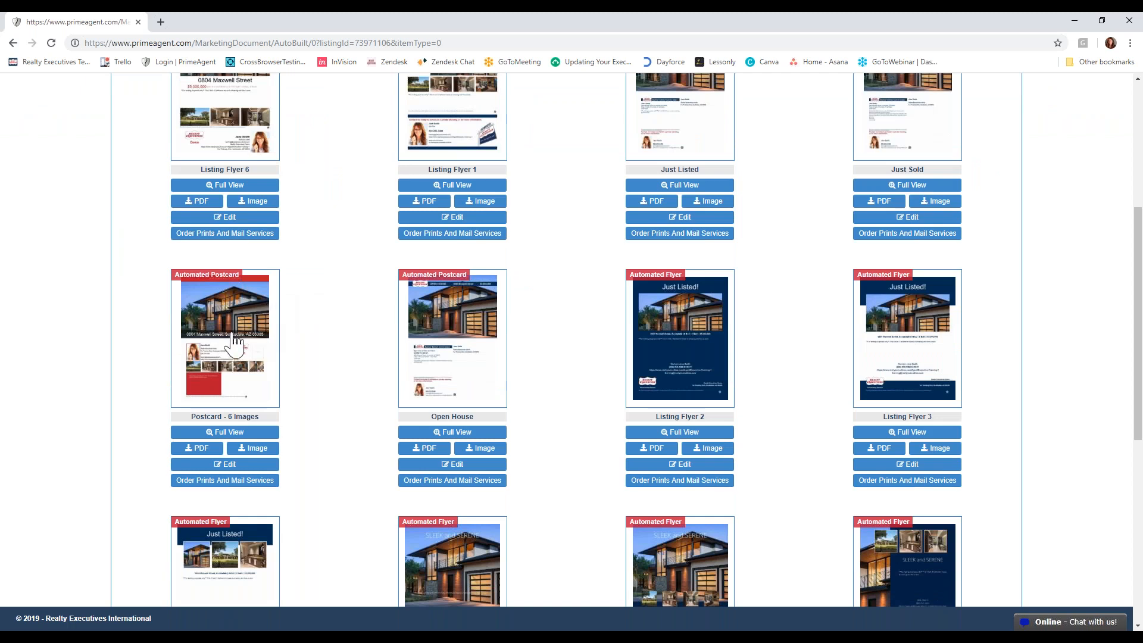
{"action": "scroll", "coordinate": [667, 196], "scroll_direction": "up", "scroll_amount": 2}
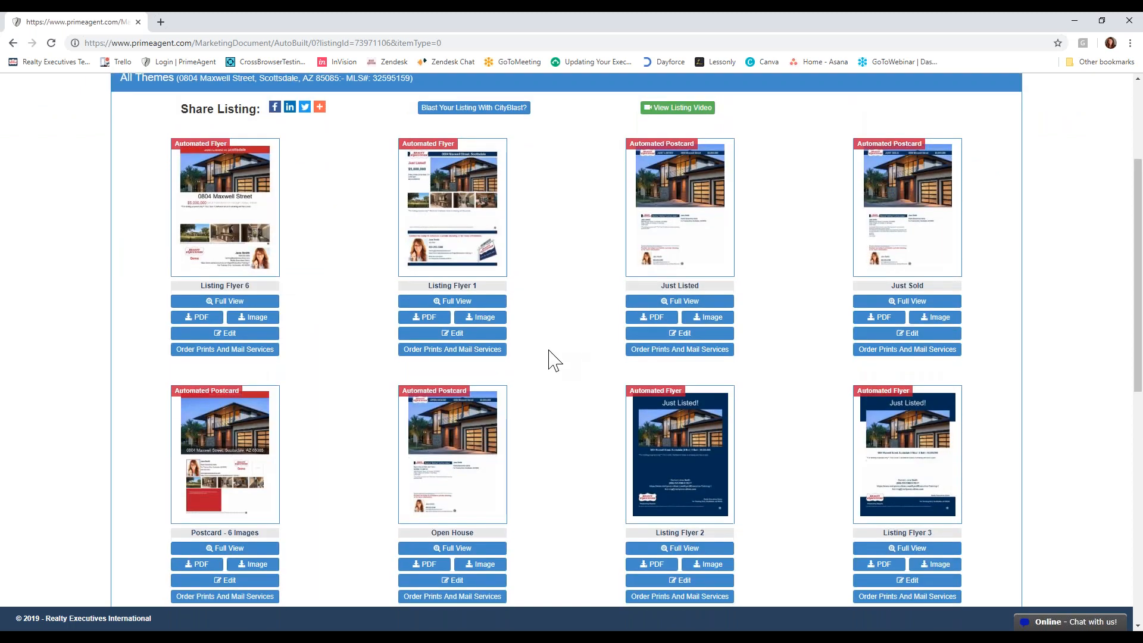
{"action": "scroll", "coordinate": [226, 441], "scroll_direction": "down", "scroll_amount": 1}
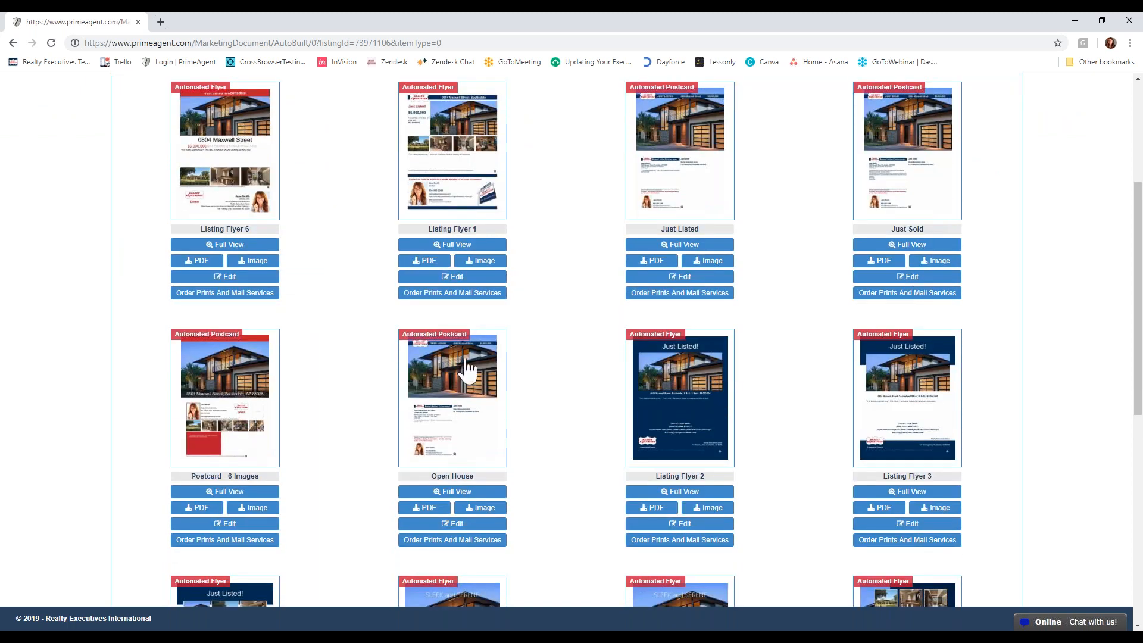
{"action": "scroll", "coordinate": [541, 375], "scroll_direction": "down", "scroll_amount": 3}
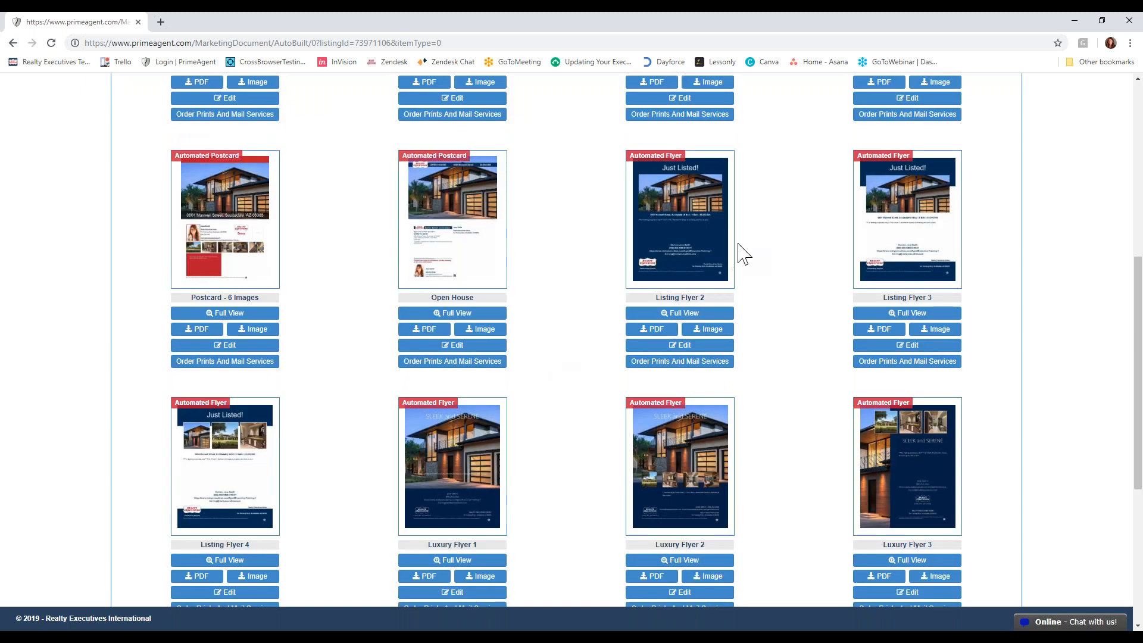
{"action": "scroll", "coordinate": [740, 250], "scroll_direction": "down", "scroll_amount": 1}
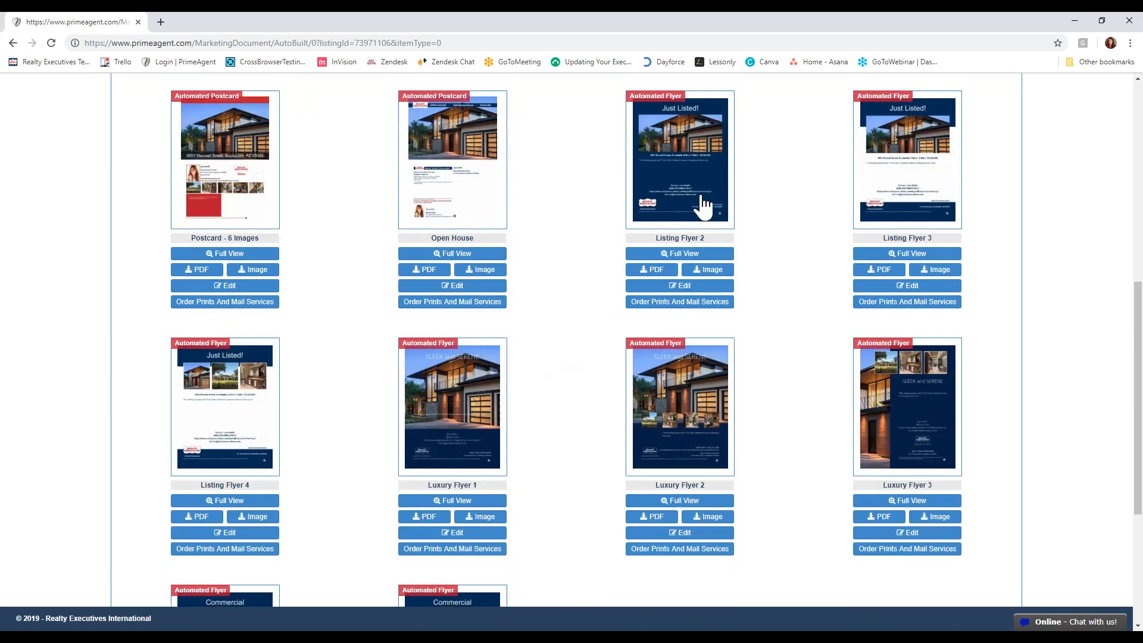
{"action": "scroll", "coordinate": [702, 206], "scroll_direction": "down", "scroll_amount": 4}
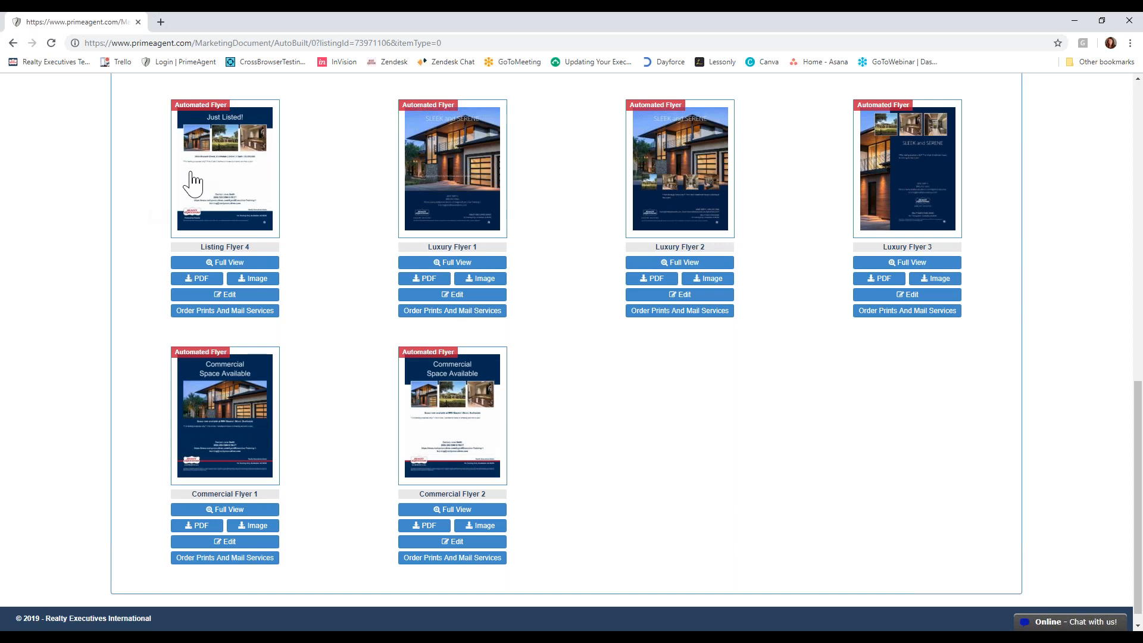
- Preview the whole Luxury Flyer 1 down to its branding and close the preview
{"action": "left_click", "coordinate": [492, 195]}
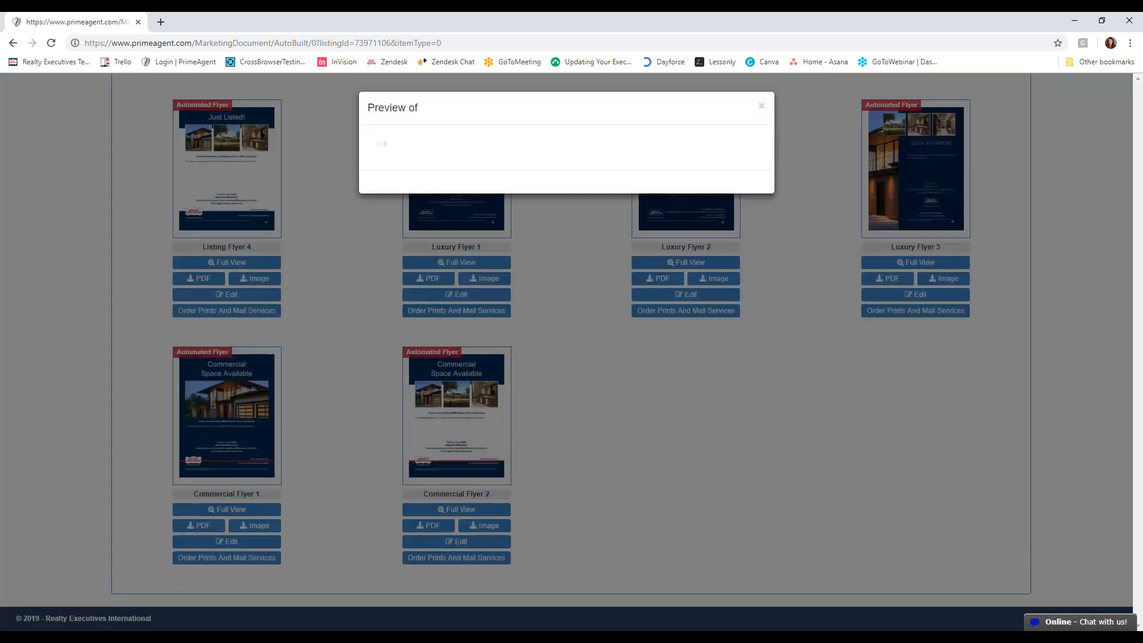
{"action": "scroll", "coordinate": [570, 352], "scroll_direction": "down", "scroll_amount": 3}
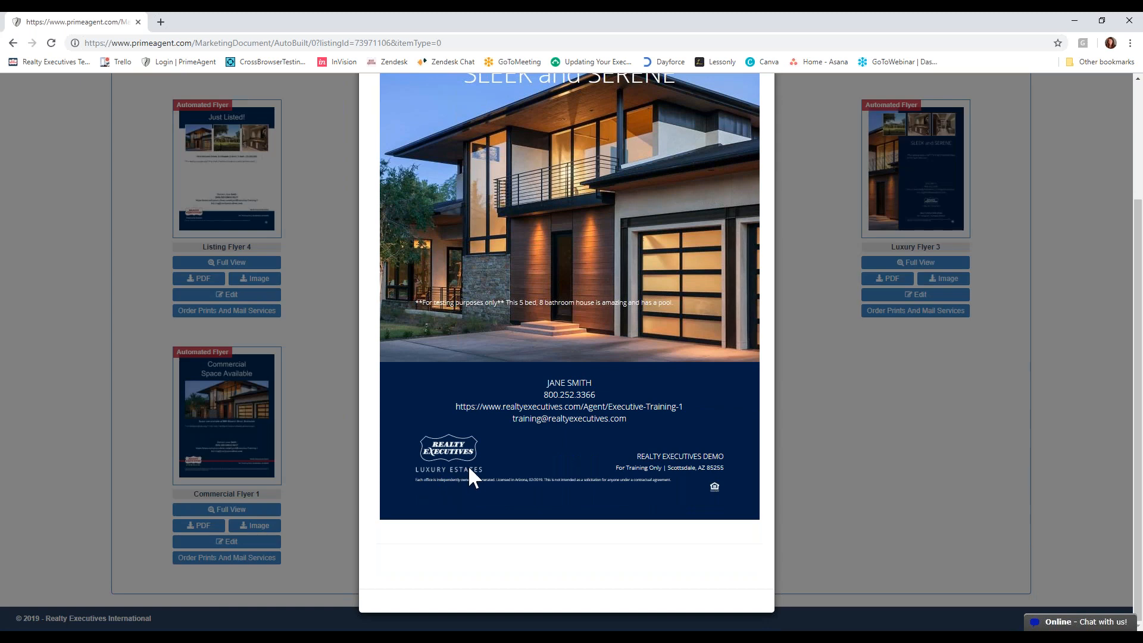
{"action": "left_click", "coordinate": [898, 464]}
- Preview Commercial Flyer 1 including its contact details and branding, and close the preview
{"action": "left_click", "coordinate": [227, 417]}
{"action": "scroll", "coordinate": [417, 488], "scroll_direction": "down", "scroll_amount": 2}
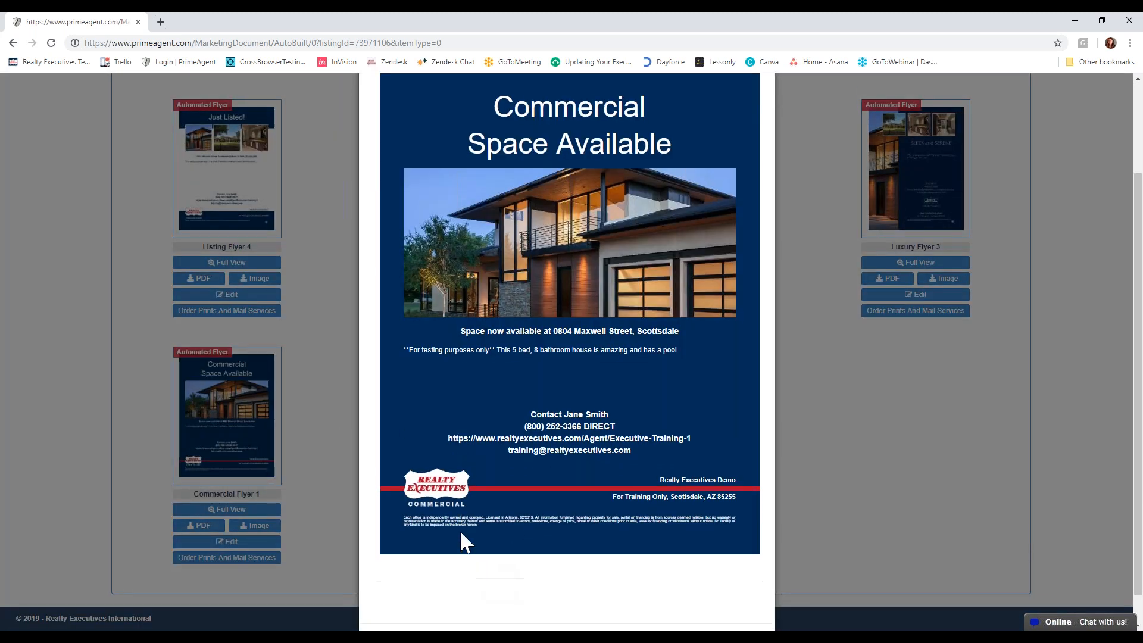
{"action": "left_click", "coordinate": [840, 433]}
{"action": "scroll", "coordinate": [673, 510], "scroll_direction": "up", "scroll_amount": 5}
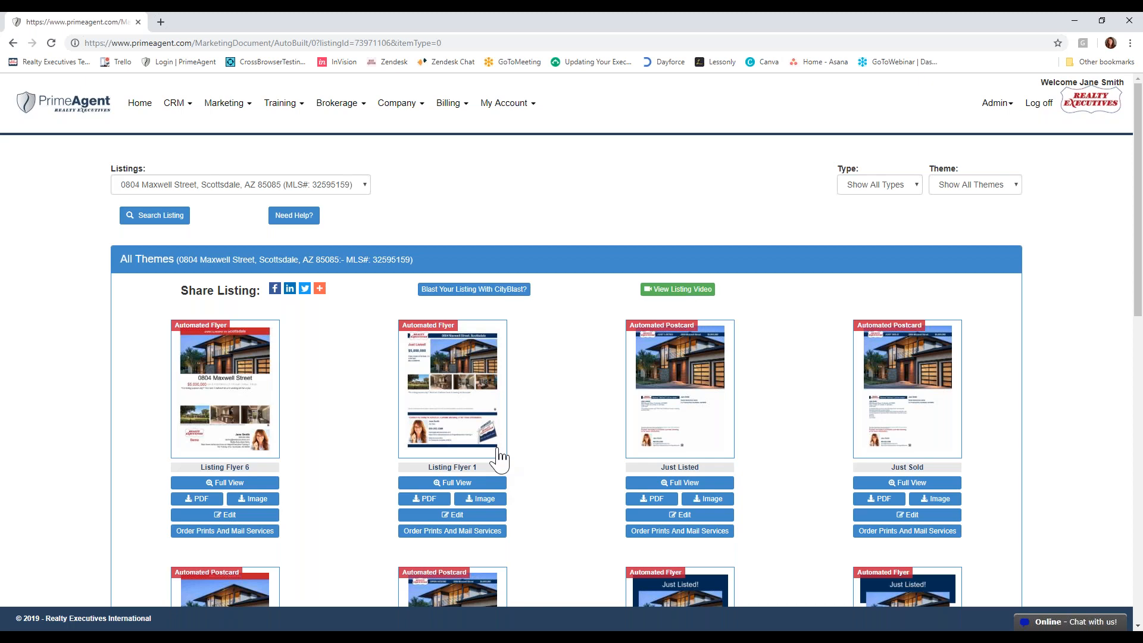
- Download Listing Flyer 6 as a PDF, and look through the downloaded file before closing it
{"action": "scroll", "coordinate": [566, 424], "scroll_direction": "down", "scroll_amount": 6}
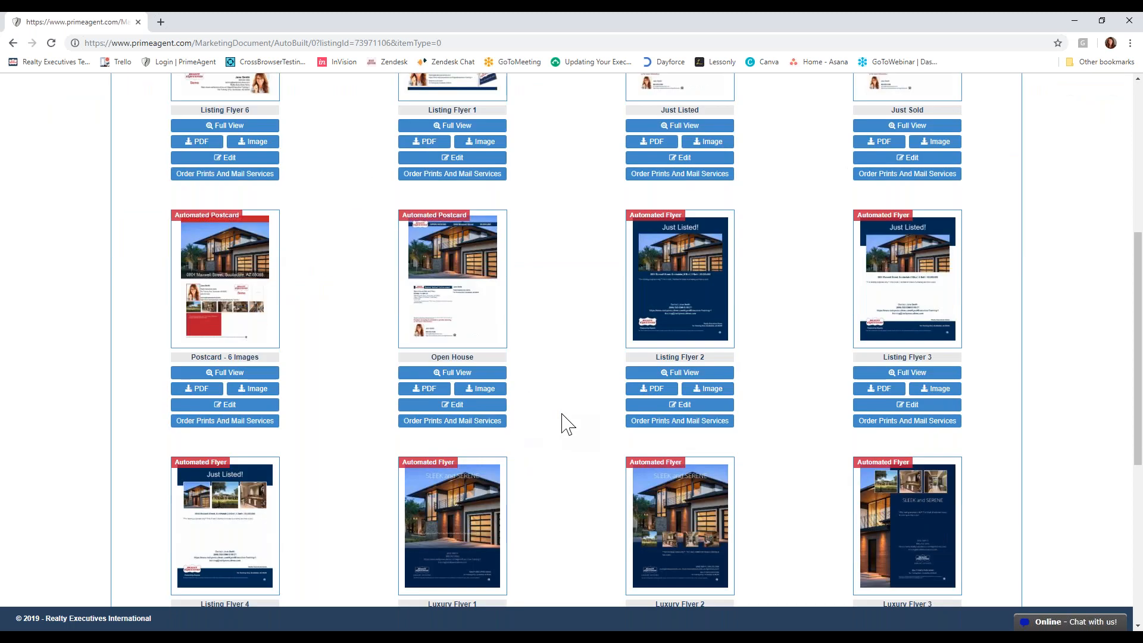
{"action": "scroll", "coordinate": [566, 424], "scroll_direction": "up", "scroll_amount": 1}
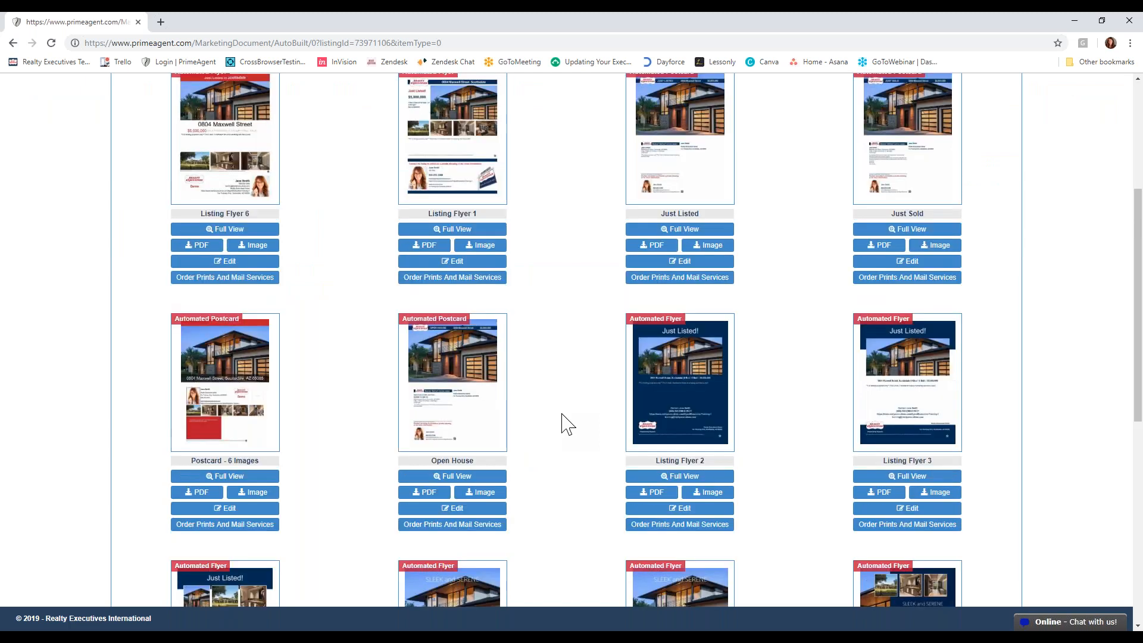
{"action": "scroll", "coordinate": [564, 424], "scroll_direction": "up", "scroll_amount": 1}
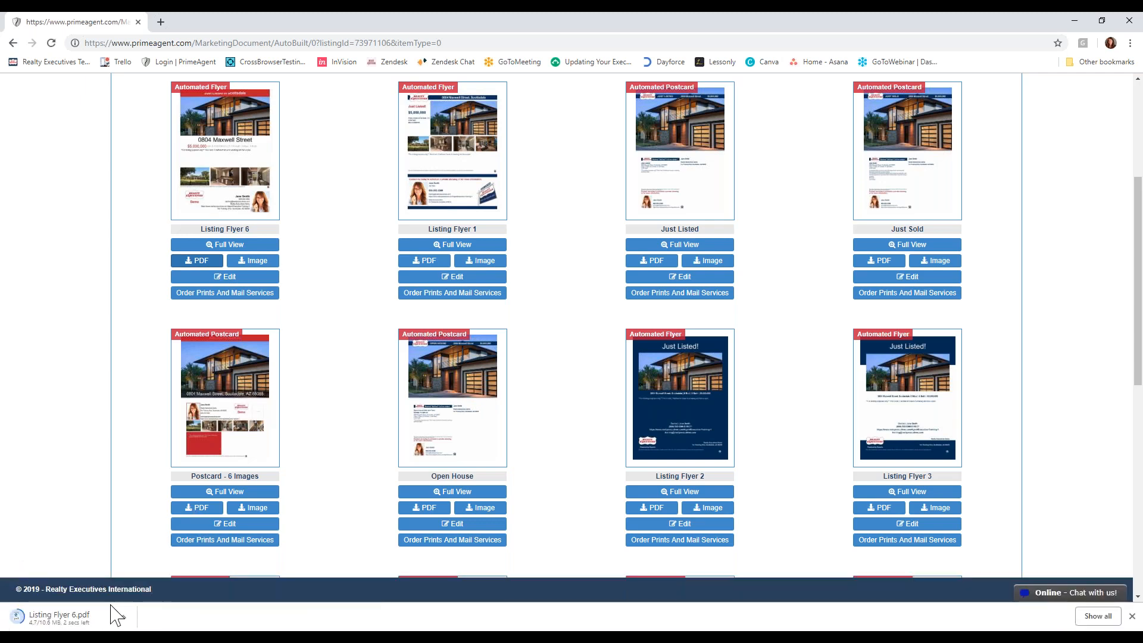
{"action": "left_click", "coordinate": [95, 618]}
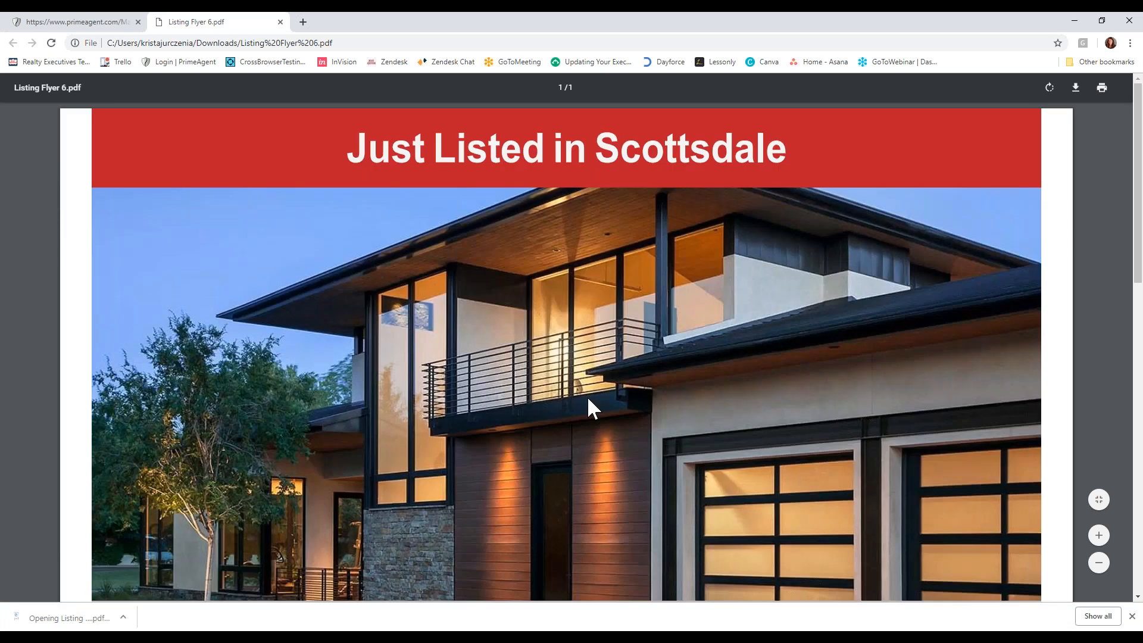
{"action": "scroll", "coordinate": [587, 396], "scroll_direction": "down", "scroll_amount": 10}
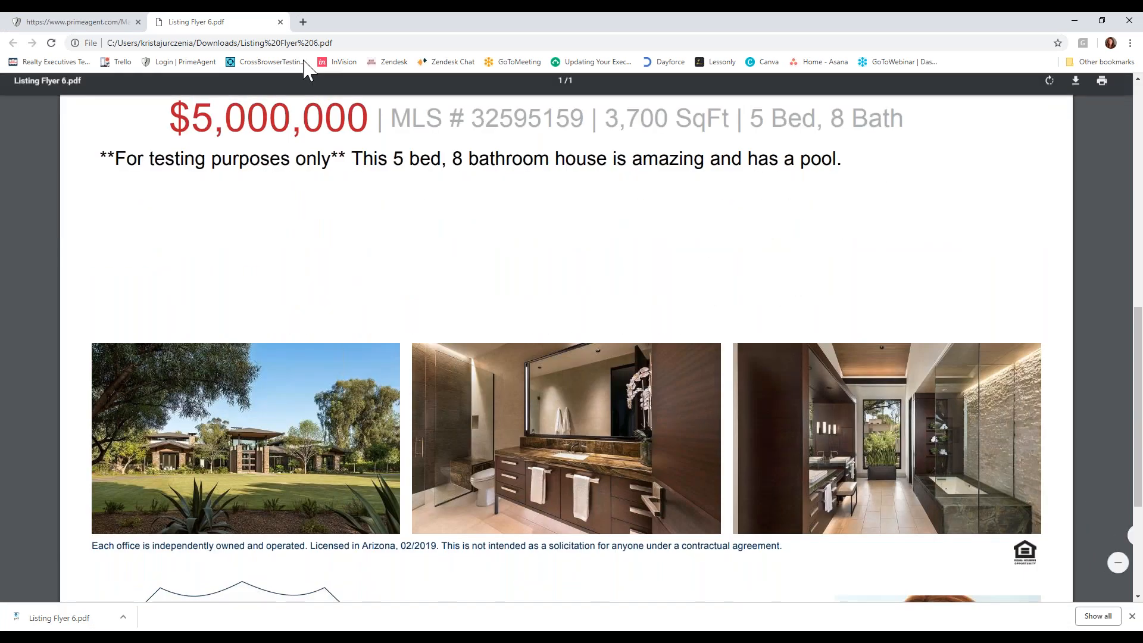
{"action": "left_click", "coordinate": [280, 22]}
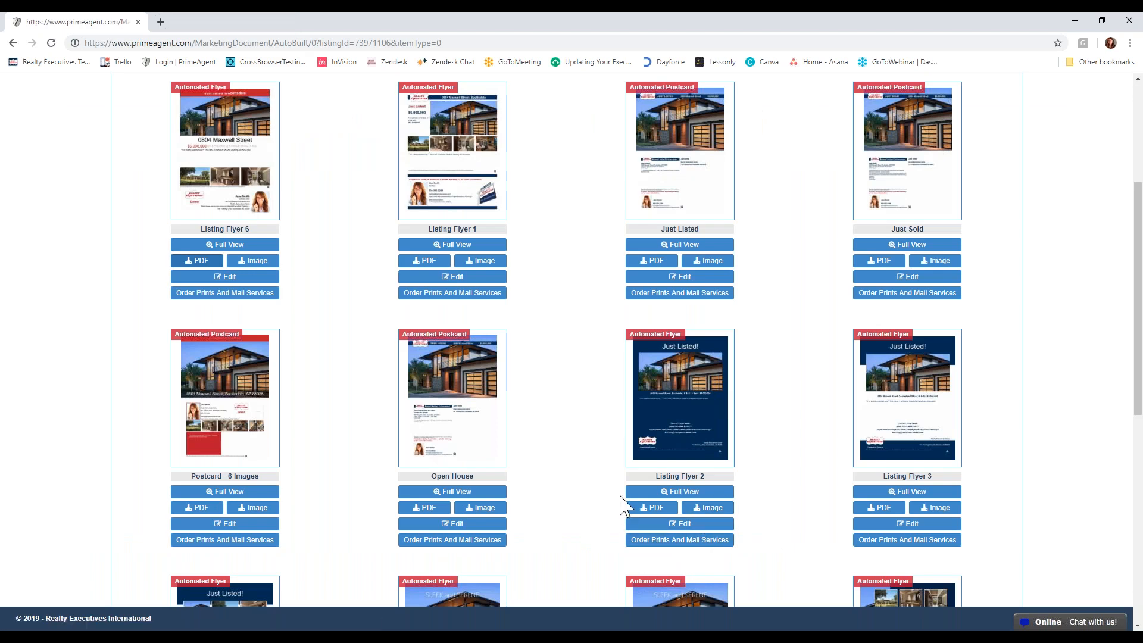
- Open Listing Flyer 6 in the template editor
{"action": "scroll", "coordinate": [623, 505], "scroll_direction": "up", "scroll_amount": 1}
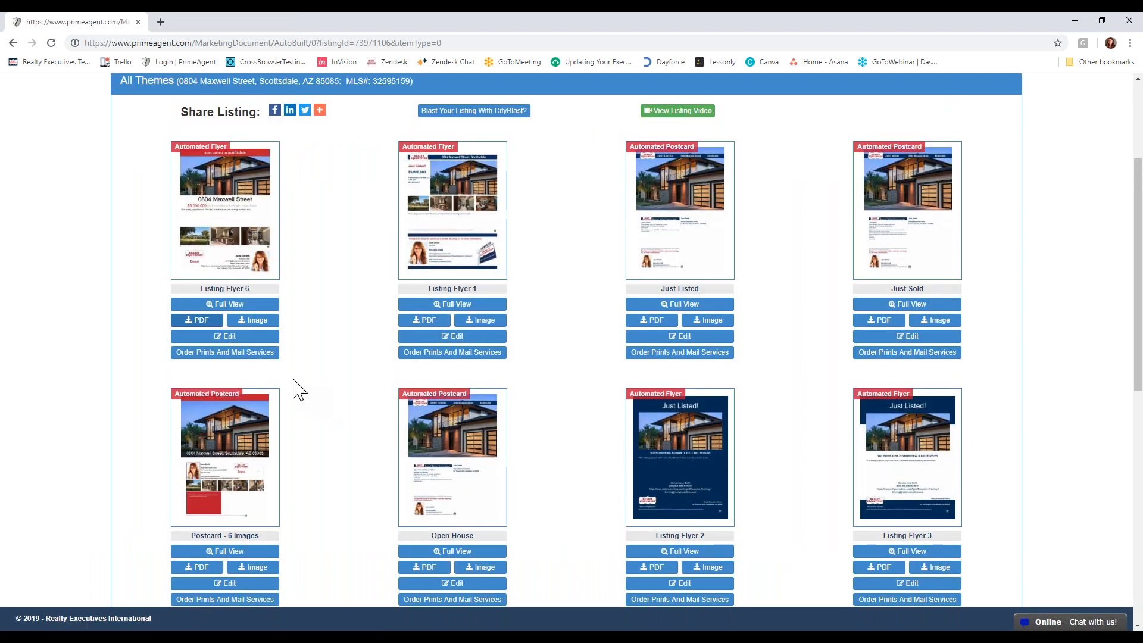
{"action": "left_click", "coordinate": [244, 337]}
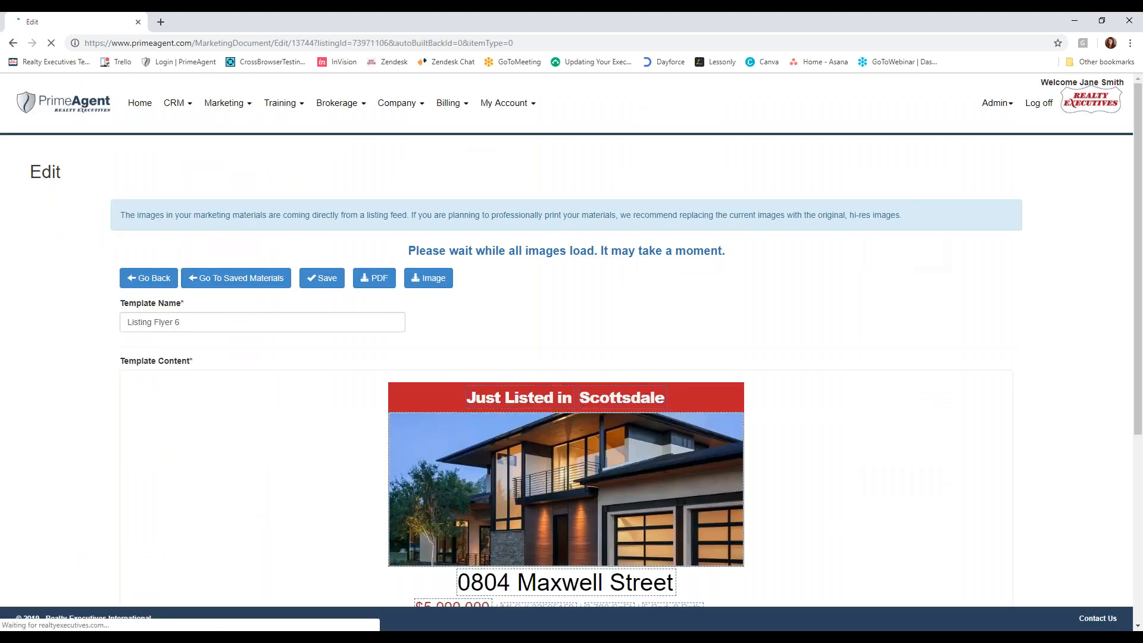
{"action": "scroll", "coordinate": [831, 433], "scroll_direction": "down", "scroll_amount": 3}
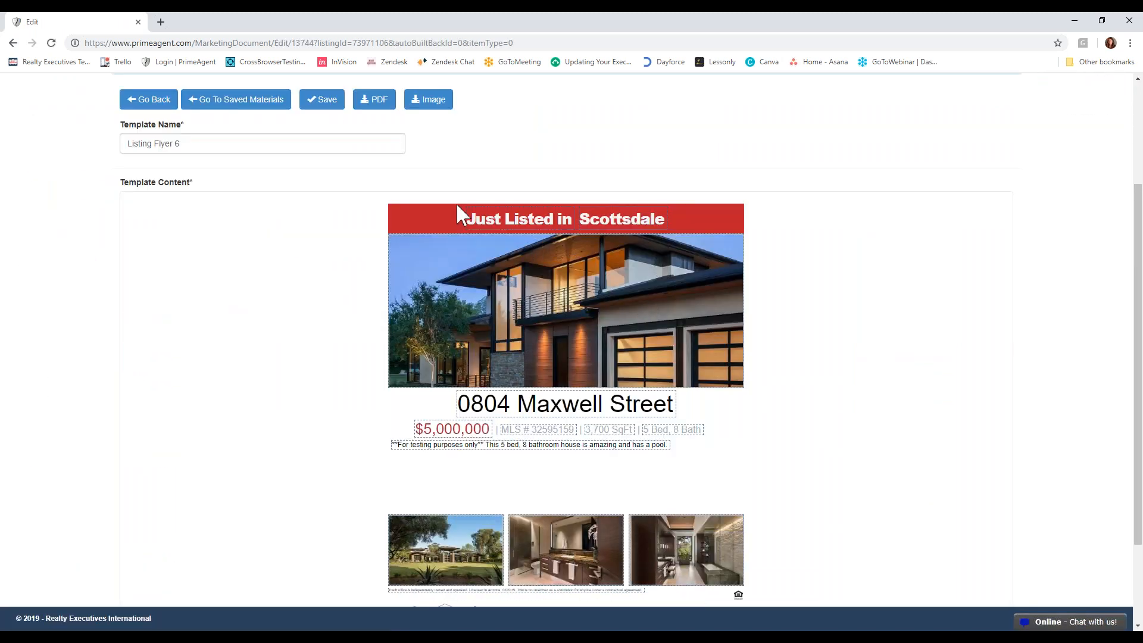
- Replace "Just Listed in" in the flyer's red heading with "Price Reduction in", keeping "Scottsdale"
{"action": "left_click", "coordinate": [614, 219]}
{"action": "double_click", "coordinate": [567, 219]}
{"action": "left_click_drag", "start_coordinate": [546, 219], "coordinate": [479, 214]}
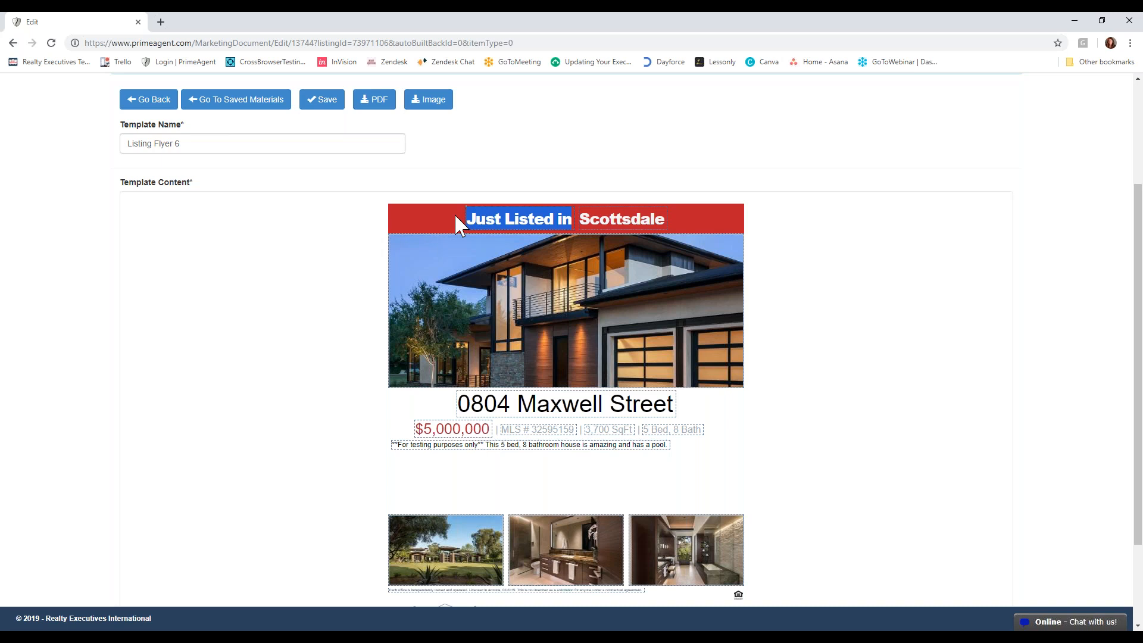
{"action": "type", "text": "Price REdu"}
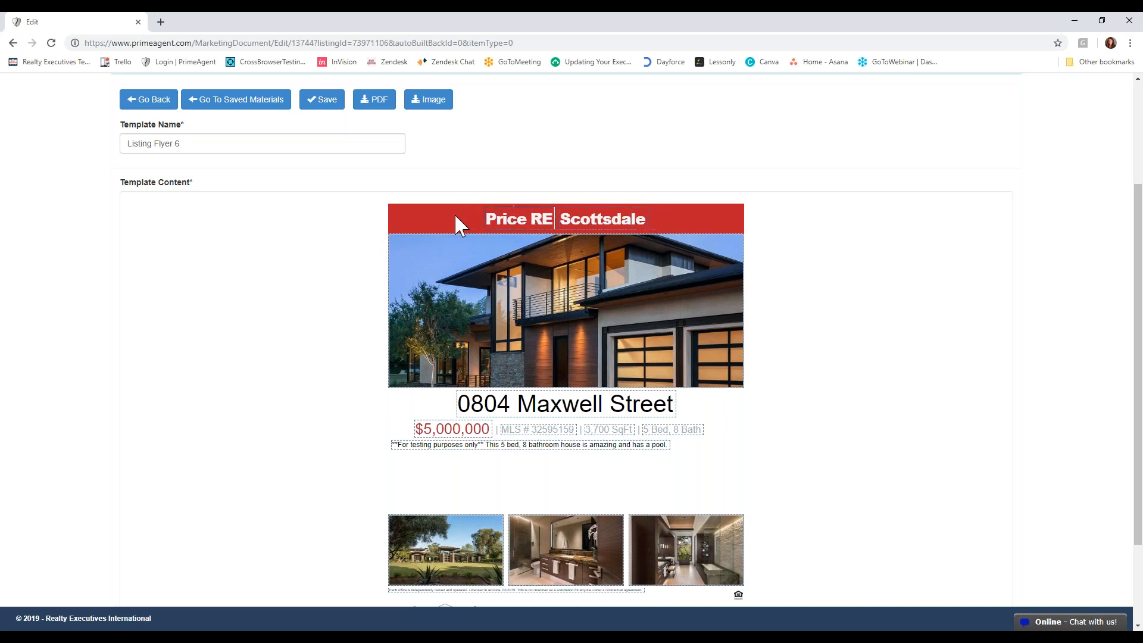
{"action": "key", "text": "BackSpace"}
{"action": "key", "text": "BackSpace"}
{"action": "key", "text": "BackSpace"}
{"action": "type", "text": "educt"}
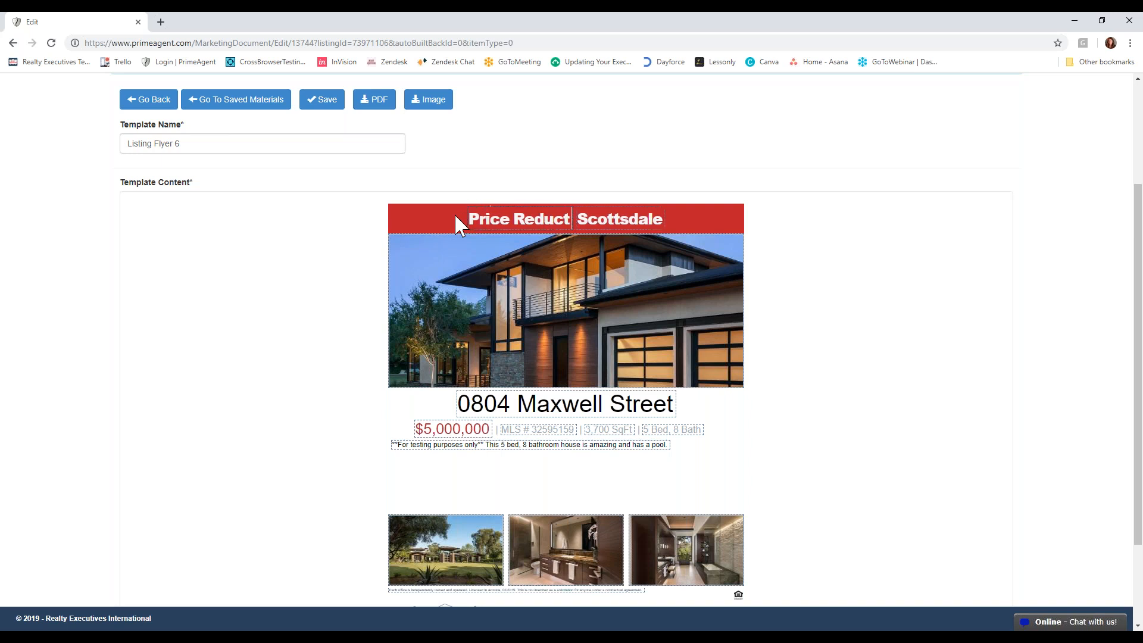
{"action": "type", "text": "ion in"}
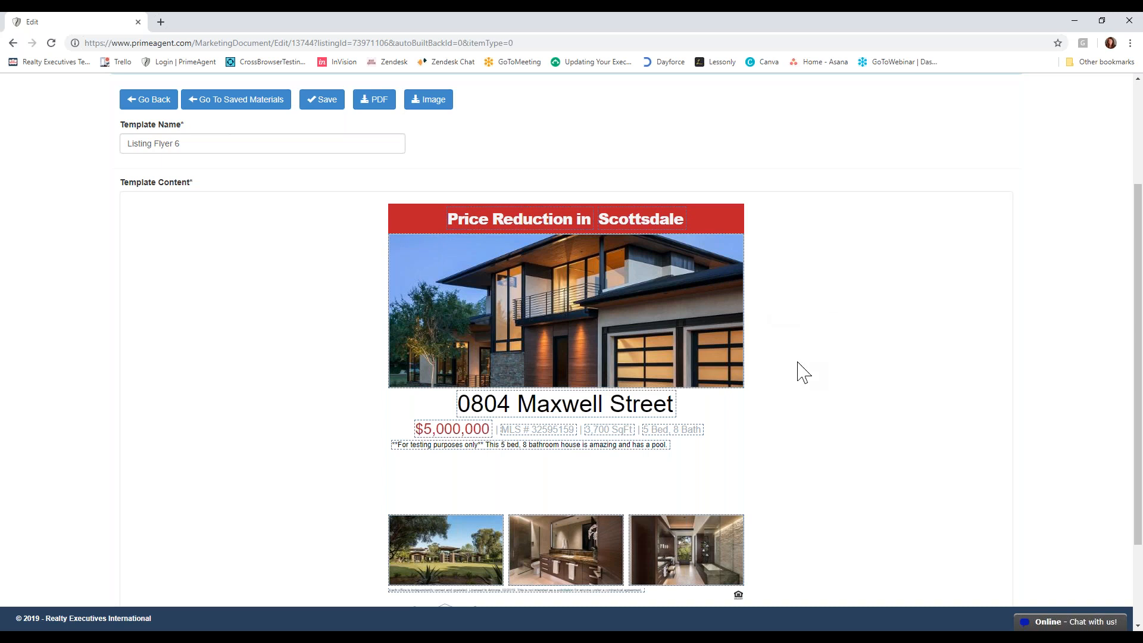
- Change the listing price on the flyer to $4,800,000
{"action": "scroll", "coordinate": [797, 376], "scroll_direction": "down", "scroll_amount": 1}
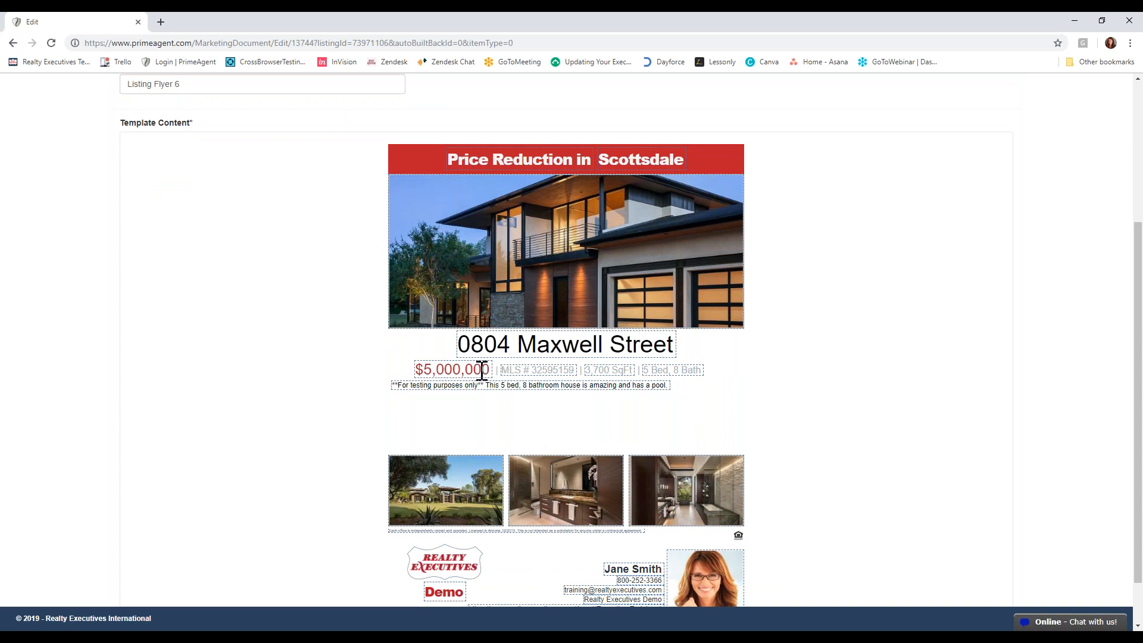
{"action": "left_click_drag", "start_coordinate": [423, 369], "coordinate": [433, 370]}
{"action": "type", "text": "4"}
{"action": "left_click_drag", "start_coordinate": [444, 369], "coordinate": [439, 369]}
{"action": "type", "text": "8"}
- Replace the middle photo in the flyer's bottom row with listing Image 7, cropped to nearly the full picture
{"action": "left_click", "coordinate": [553, 503]}
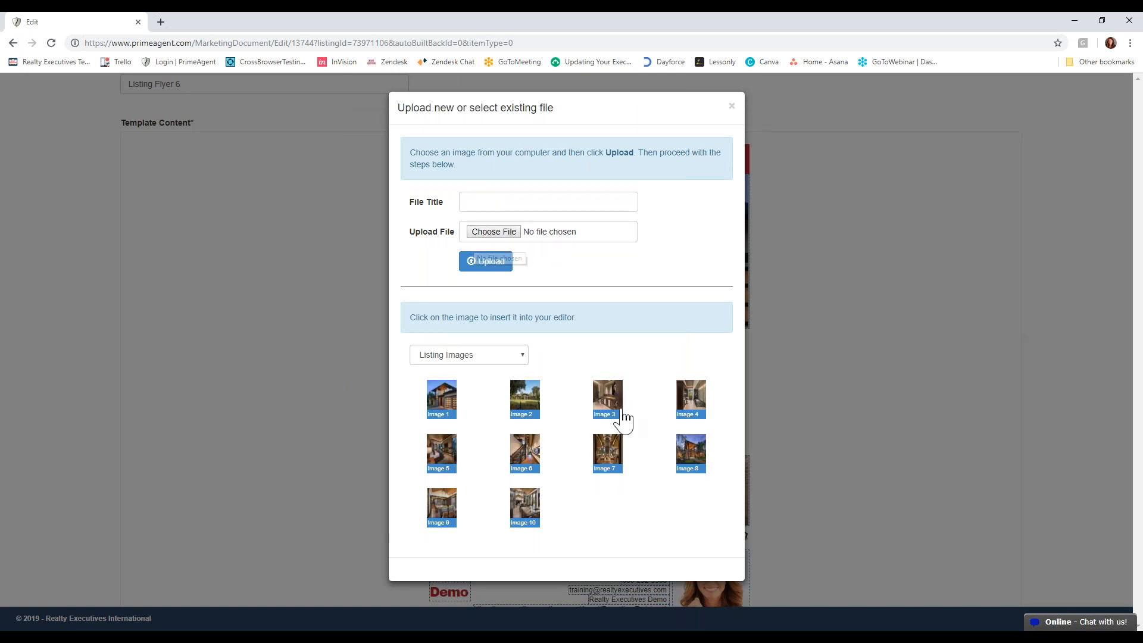
{"action": "left_click", "coordinate": [607, 452]}
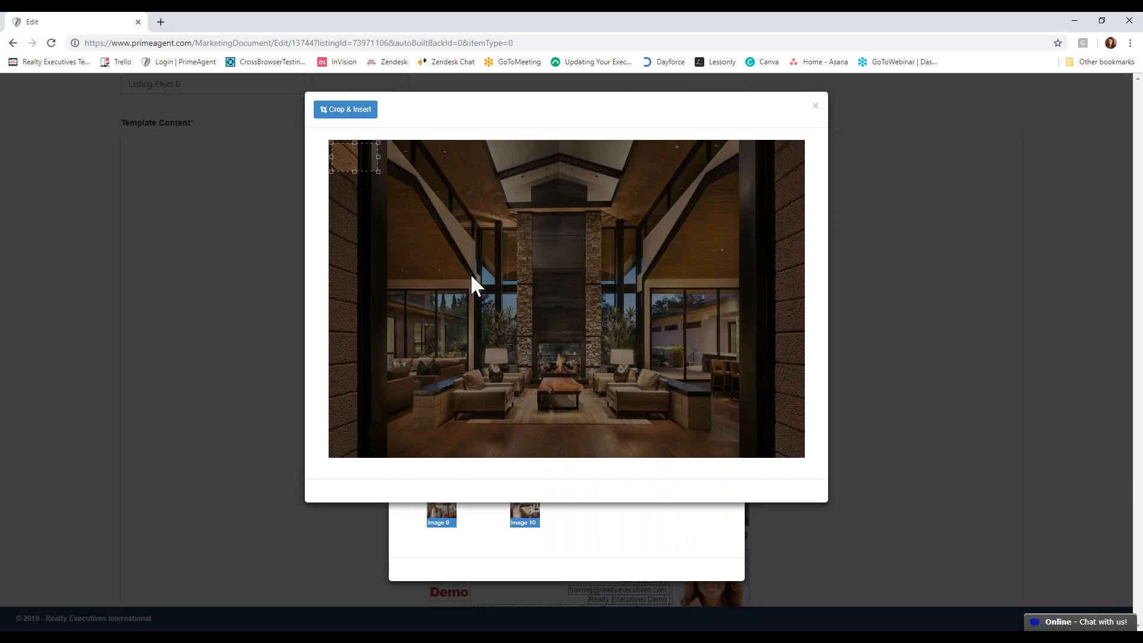
{"action": "left_click_drag", "start_coordinate": [377, 172], "coordinate": [780, 420]}
{"action": "left_click_drag", "start_coordinate": [685, 340], "coordinate": [684, 354]}
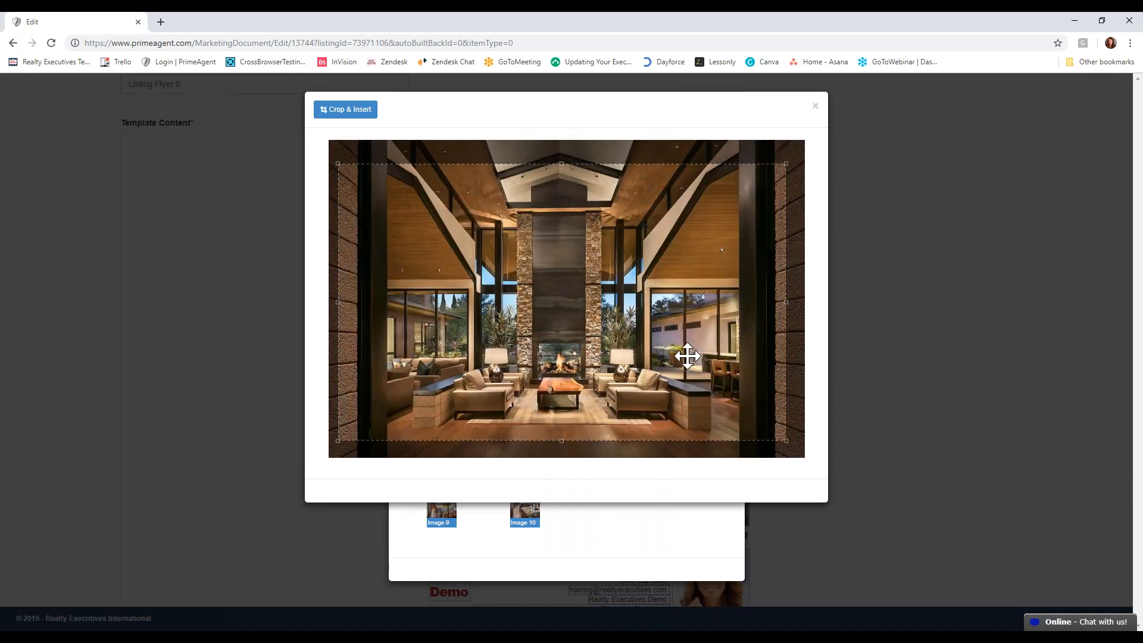
{"action": "left_click", "coordinate": [346, 109]}
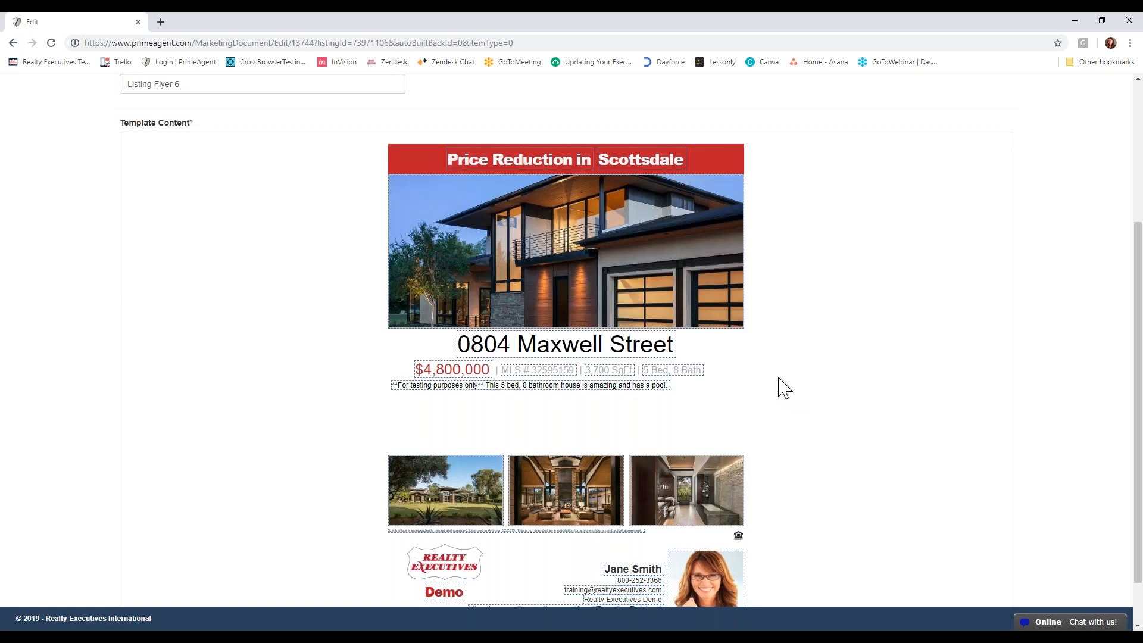
- Check the "Demo" office name beneath the logo in the flyer's footer as editable text, and deselect it
{"action": "scroll", "coordinate": [774, 476], "scroll_direction": "down", "scroll_amount": 1}
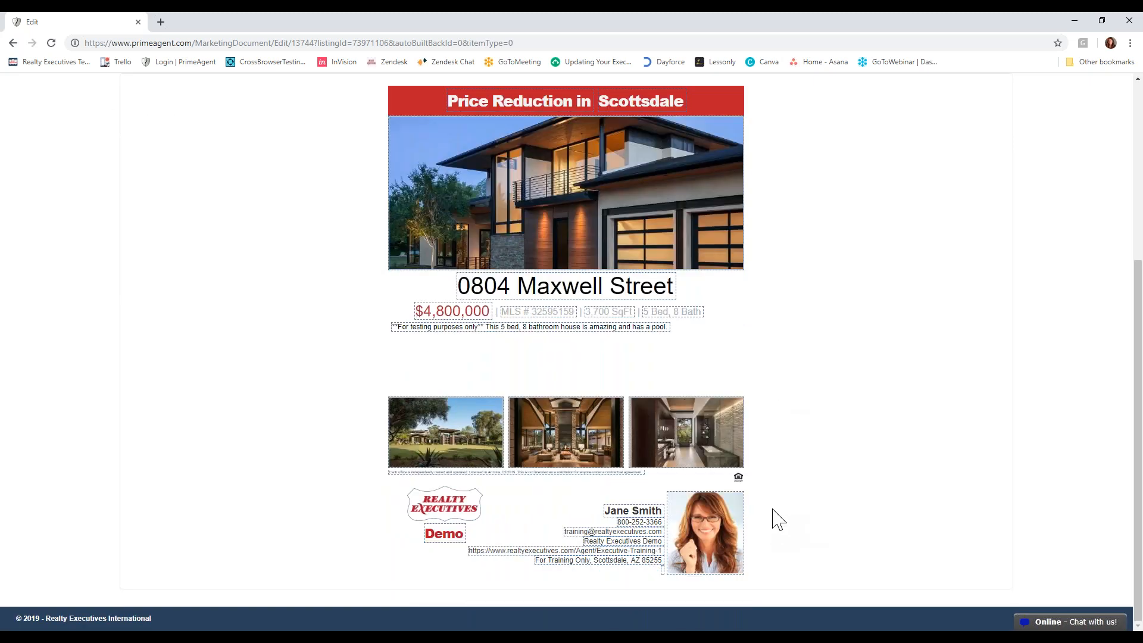
{"action": "left_click_drag", "start_coordinate": [467, 534], "coordinate": [425, 532]}
{"action": "left_click", "coordinate": [902, 523]}
{"action": "scroll", "coordinate": [784, 390], "scroll_direction": "up", "scroll_amount": 5}
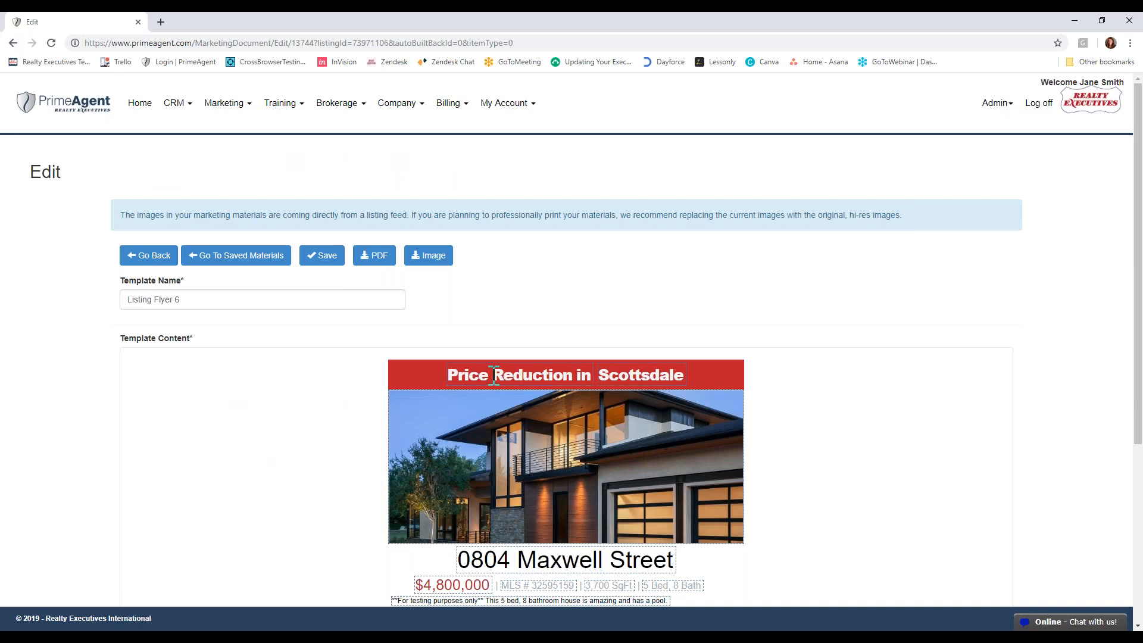
- Leave the Listing Flyer 6 editor and return to the listing's automated marketing materials
{"action": "left_click", "coordinate": [255, 302]}
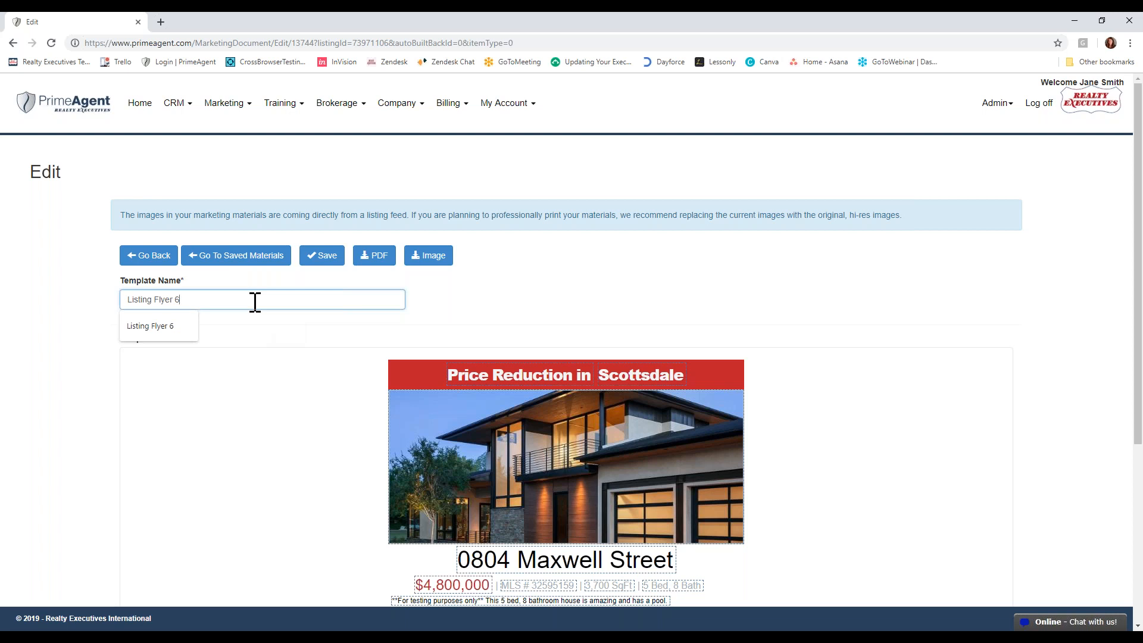
{"action": "left_click", "coordinate": [159, 257]}
{"action": "left_click", "coordinate": [621, 113]}
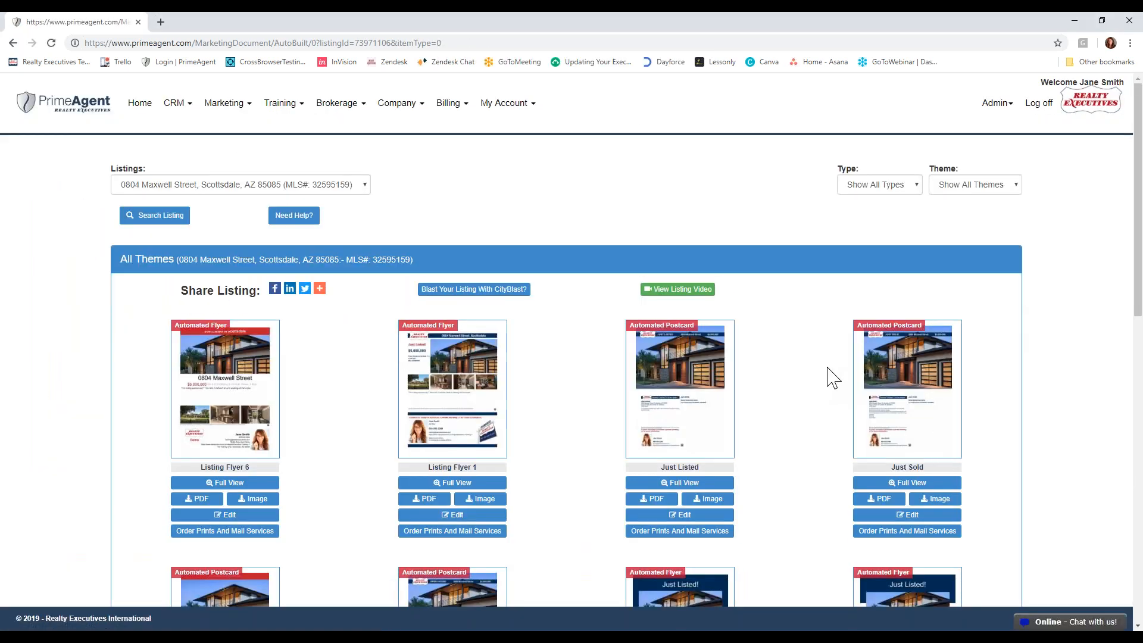
- Start a print and mail order for the "Postcard - 6 Images" template and proceed to ordering on Lentz Design
{"action": "scroll", "coordinate": [557, 366], "scroll_direction": "down", "scroll_amount": 3}
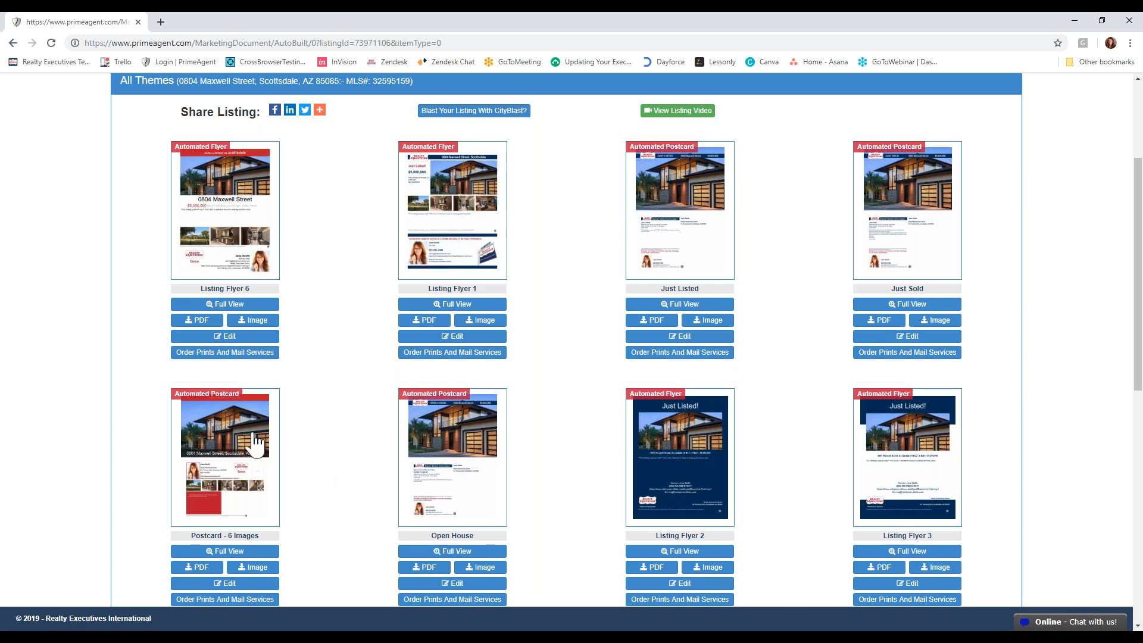
{"action": "scroll", "coordinate": [228, 345], "scroll_direction": "down", "scroll_amount": 1}
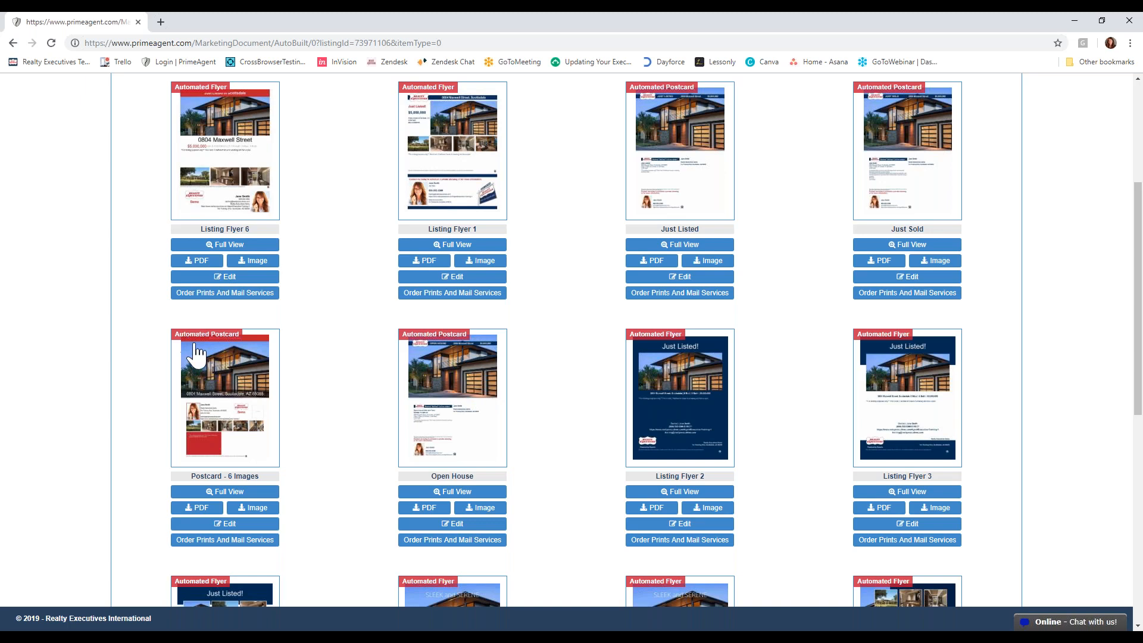
{"action": "scroll", "coordinate": [190, 351], "scroll_direction": "down", "scroll_amount": 1}
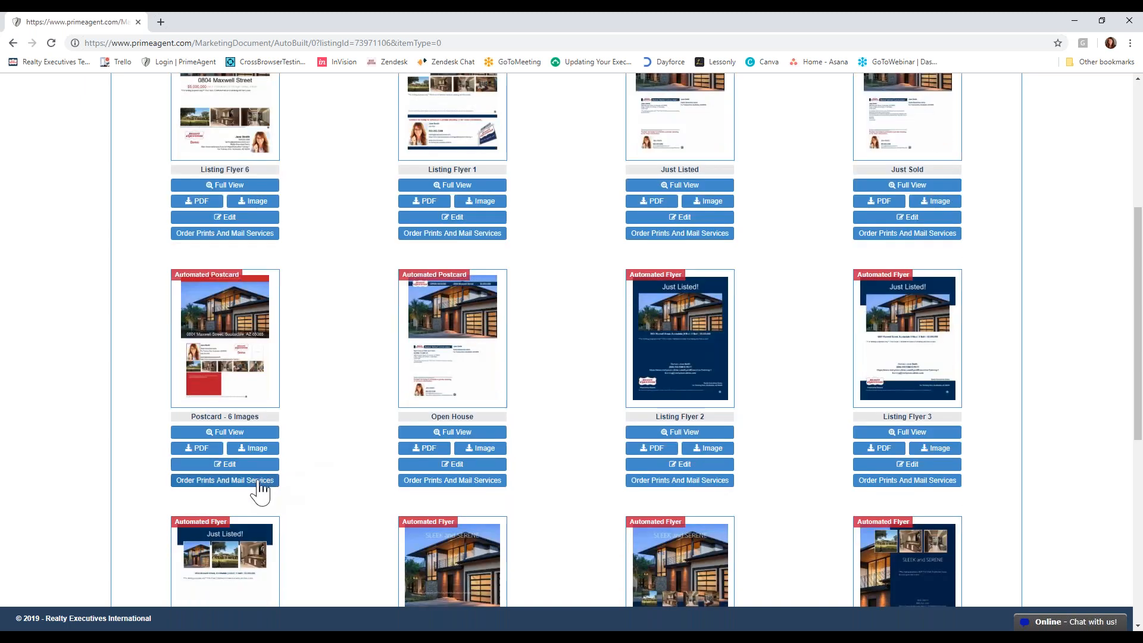
{"action": "left_click", "coordinate": [260, 481]}
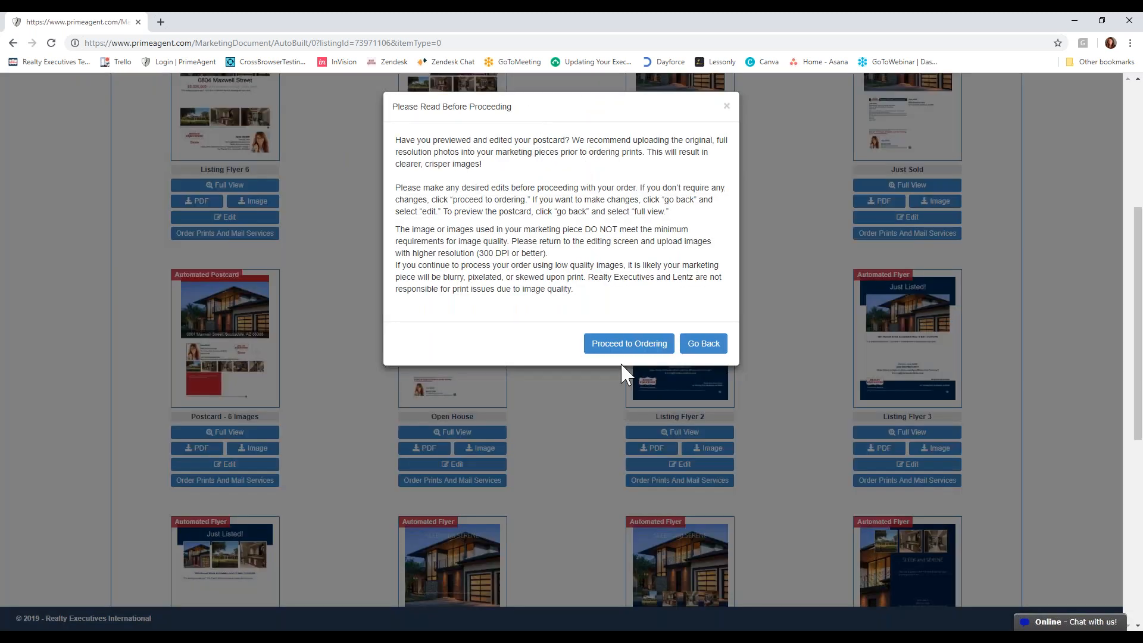
{"action": "left_click", "coordinate": [627, 351]}
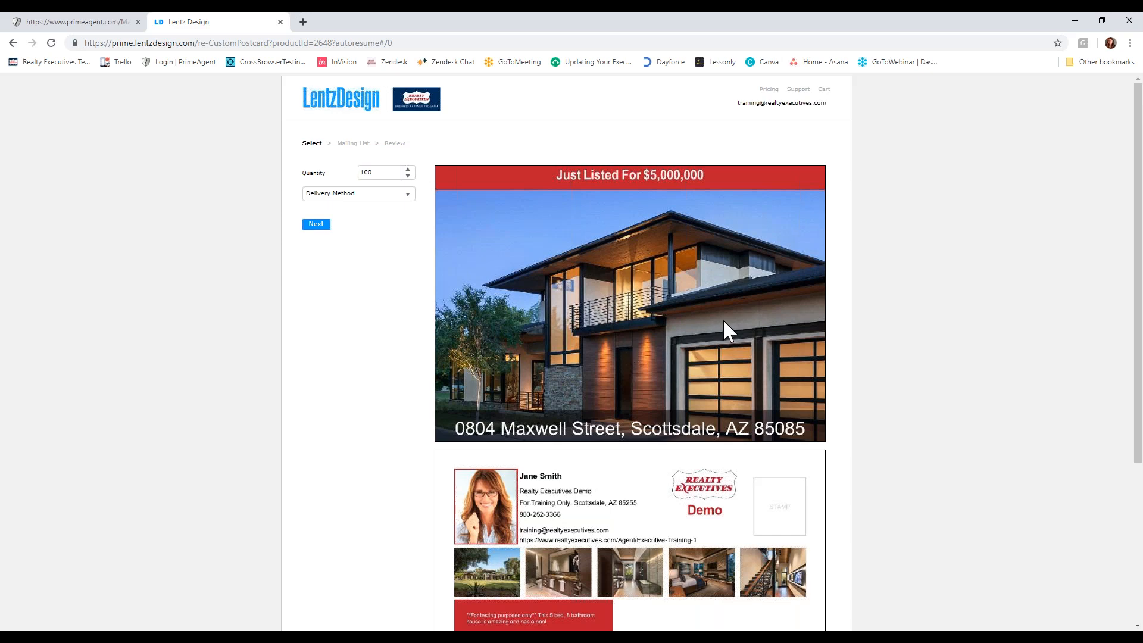
- Look over the postcard preview, set the delivery method to First-Class Presort Plus Handling, and continue to the mailing list options
{"action": "scroll", "coordinate": [727, 326], "scroll_direction": "down", "scroll_amount": 1}
{"action": "scroll", "coordinate": [399, 178], "scroll_direction": "up", "scroll_amount": 1}
{"action": "left_click", "coordinate": [393, 194]}
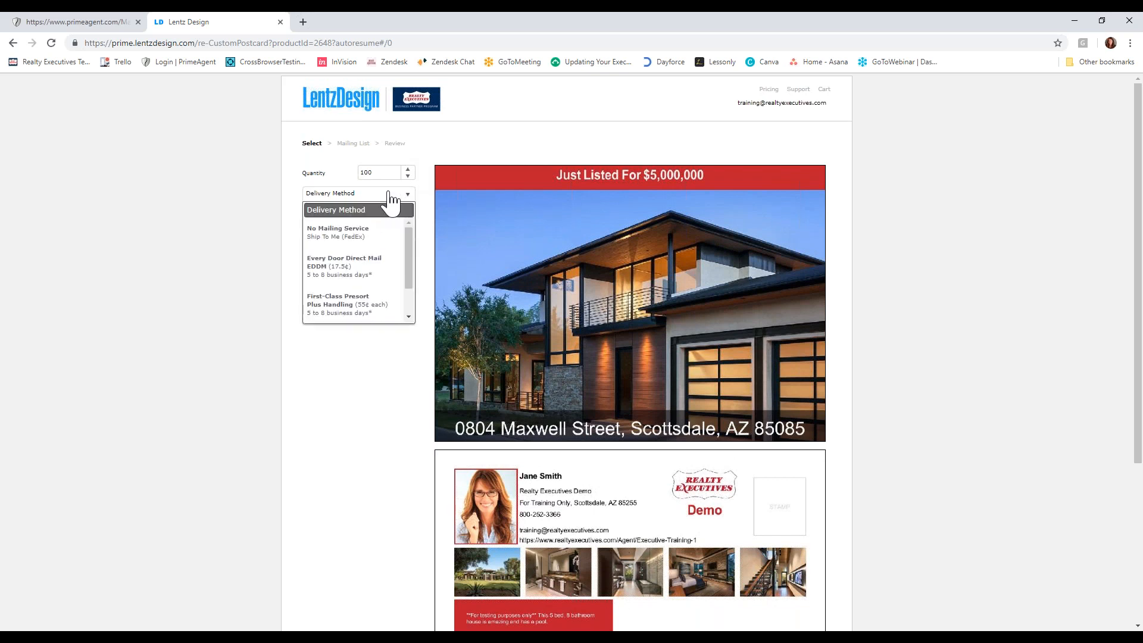
{"action": "left_click", "coordinate": [375, 323]}
{"action": "left_click", "coordinate": [316, 257]}
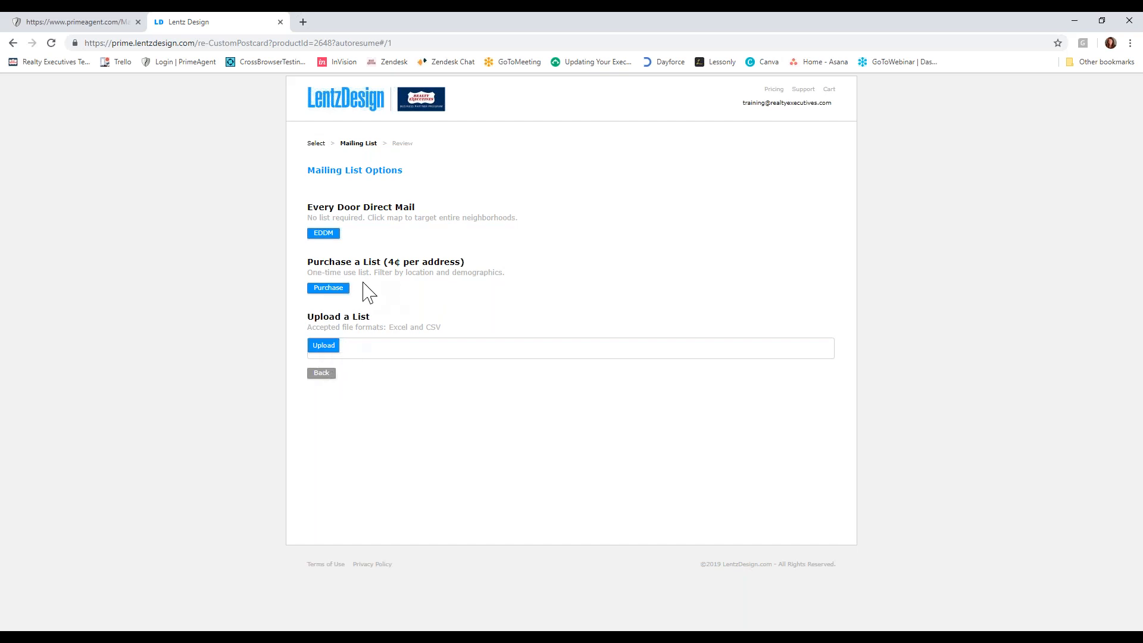
- Choose to purchase a mailing list and open the demographics filters of its advanced search
{"action": "left_click", "coordinate": [343, 289]}
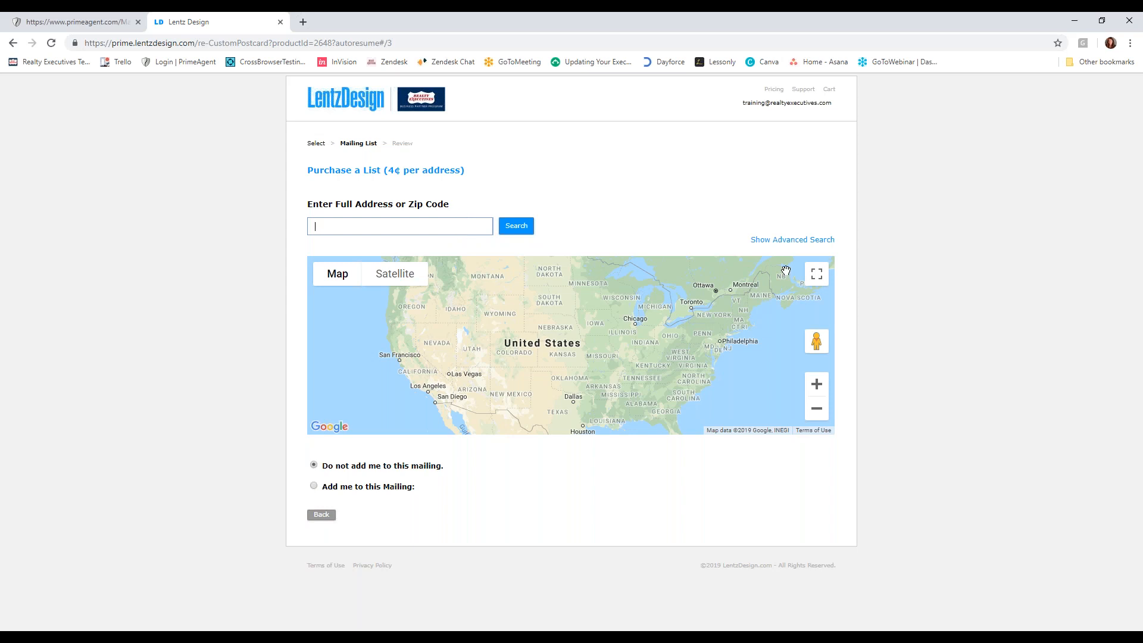
{"action": "left_click", "coordinate": [798, 240]}
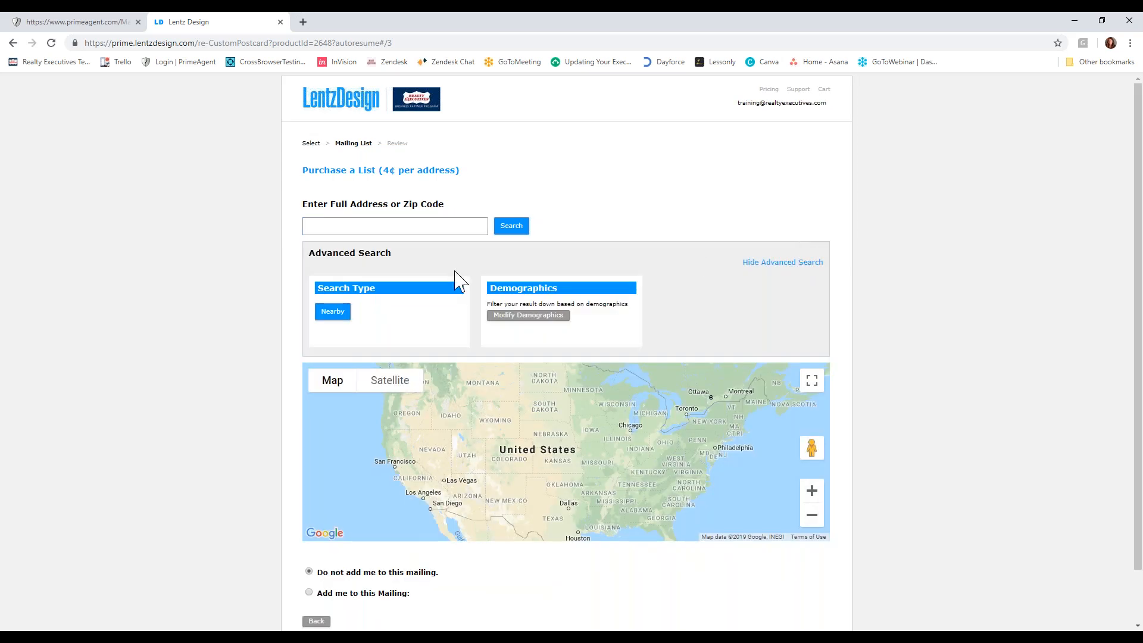
{"action": "left_click", "coordinate": [535, 310]}
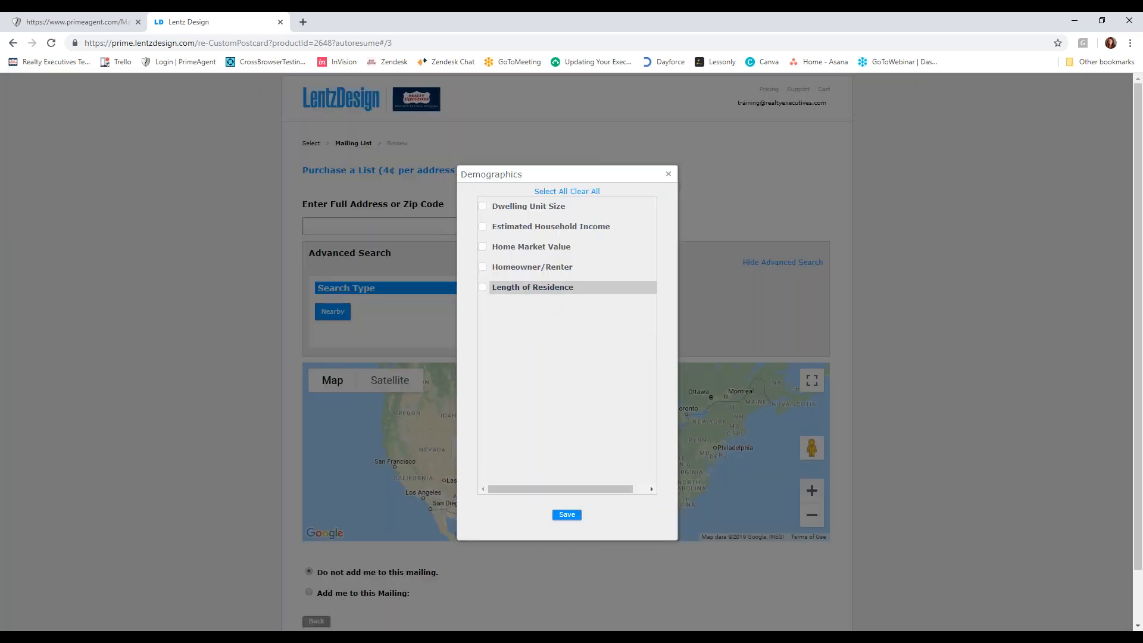
- Explore the Length of Residence, Homeowner/Renter, Home Market Value and Estimated Household Income filters, and close the demographics without saving
{"action": "left_click", "coordinate": [533, 287]}
{"action": "left_click", "coordinate": [486, 348]}
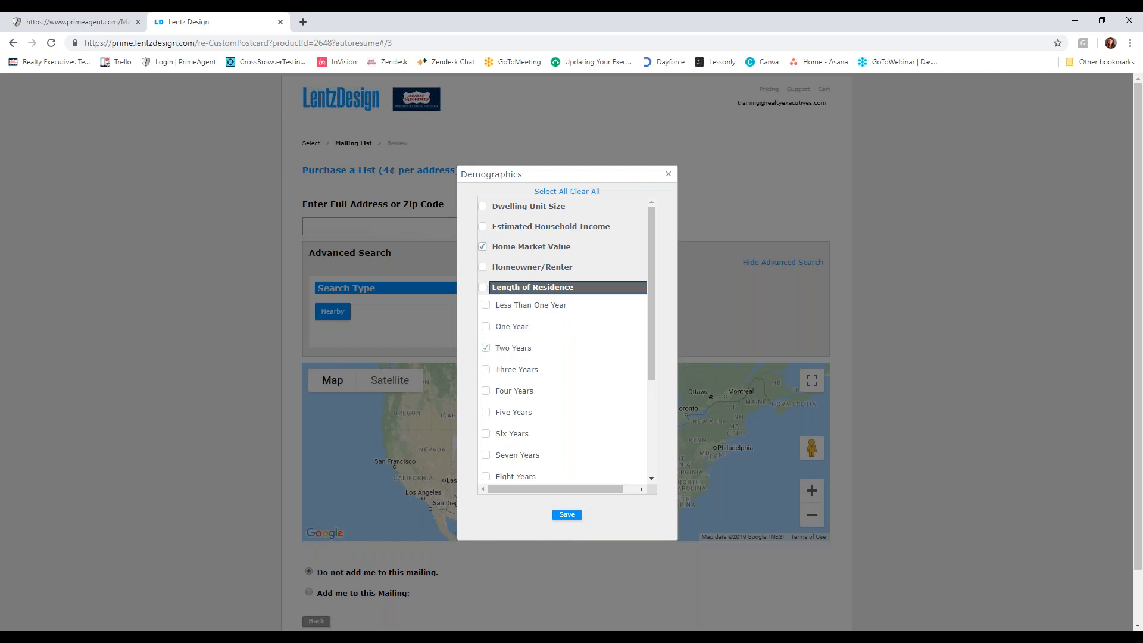
{"action": "left_click", "coordinate": [483, 288]}
{"action": "left_click", "coordinate": [511, 266]}
{"action": "left_click", "coordinate": [532, 249]}
{"action": "left_click", "coordinate": [527, 227]}
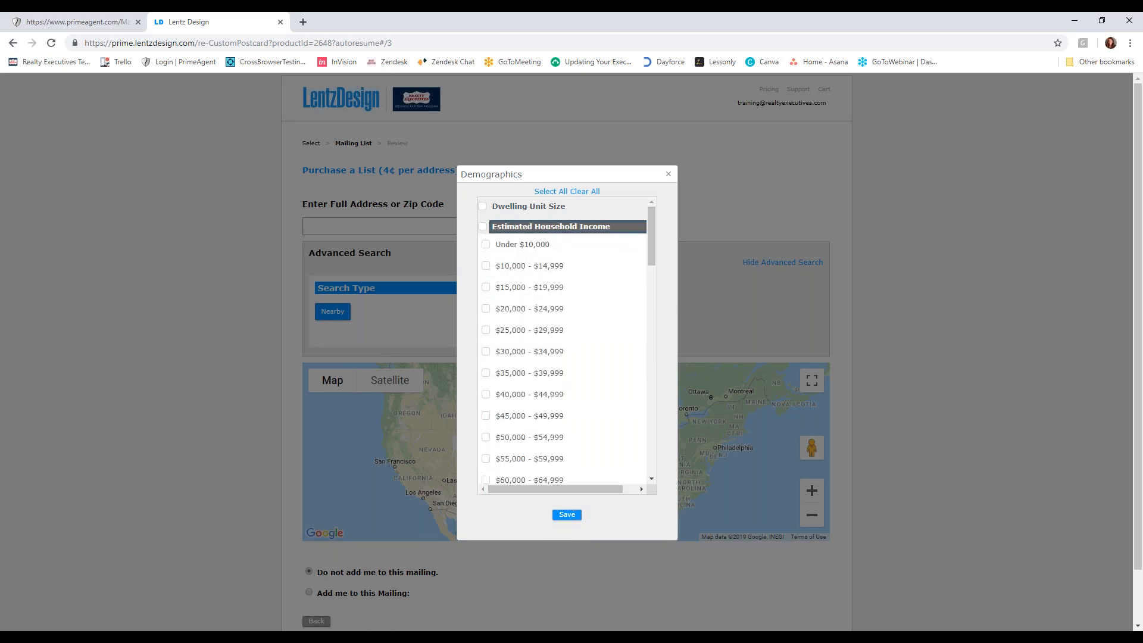
{"action": "left_click", "coordinate": [668, 174]}
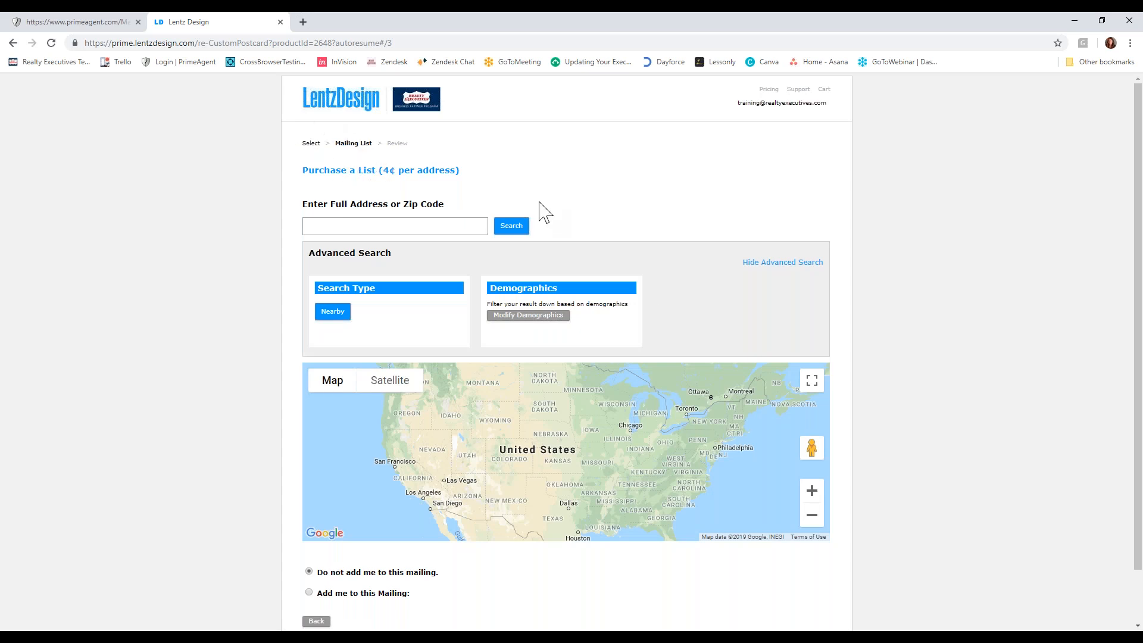
- Go back to the order's Select stage, change the delivery method to Every Door Direct Mail EDDM, and continue to the delivery routes
{"action": "left_click", "coordinate": [310, 144]}
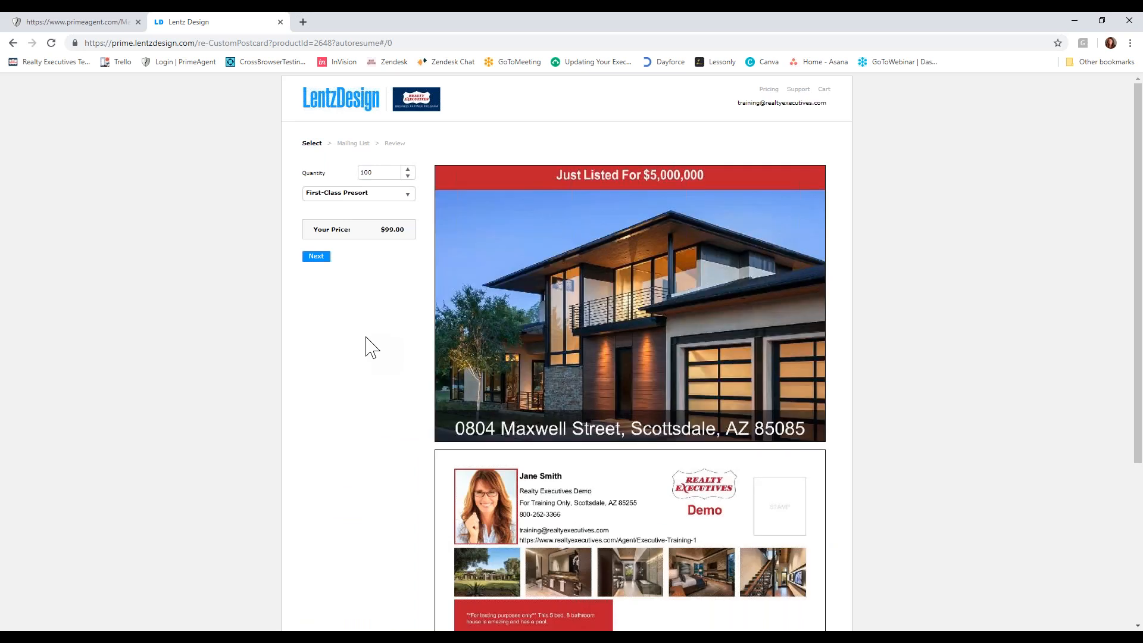
{"action": "left_click", "coordinate": [348, 197]}
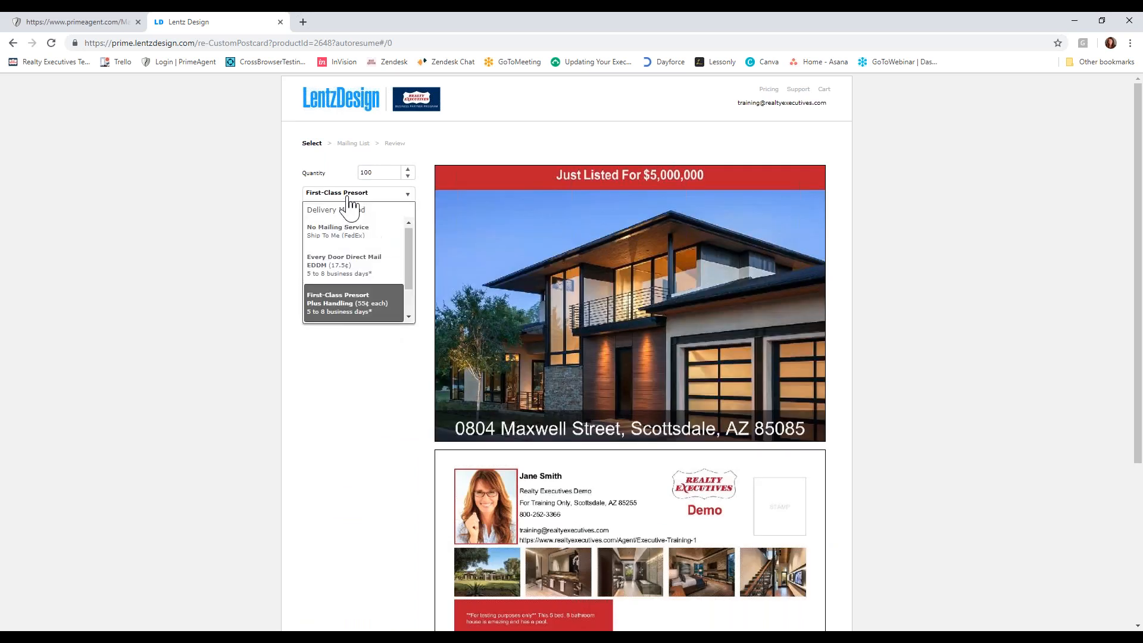
{"action": "left_click", "coordinate": [385, 274]}
{"action": "left_click", "coordinate": [317, 259]}
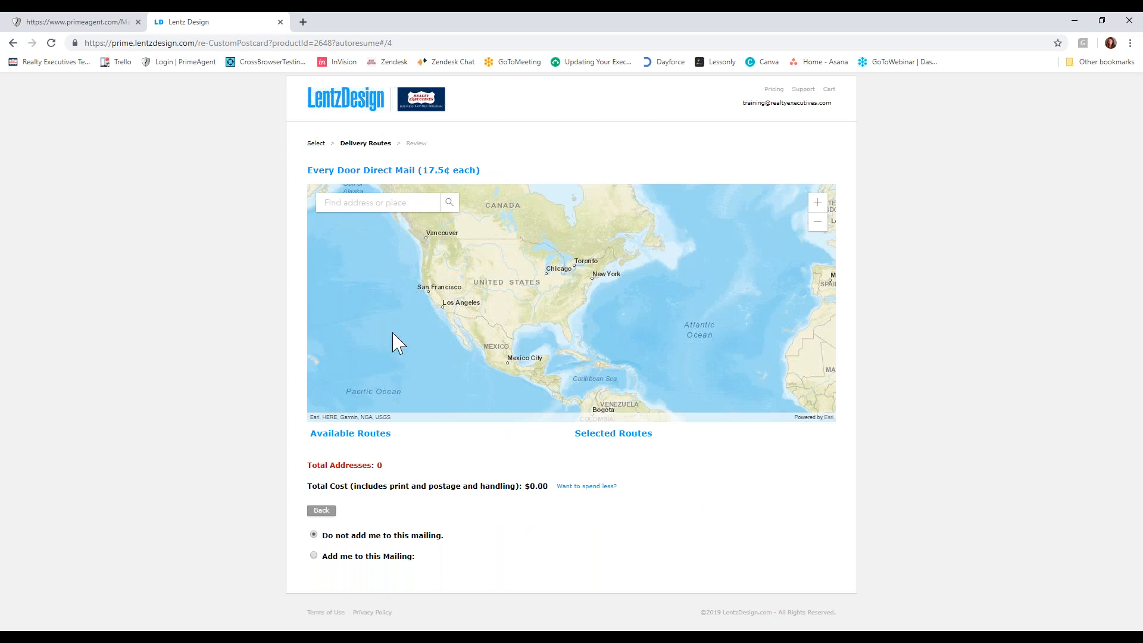
- Search the Every Door Direct Mail map for zip code 85085
{"action": "left_click", "coordinate": [419, 202]}
{"action": "type", "text": "8580508"}
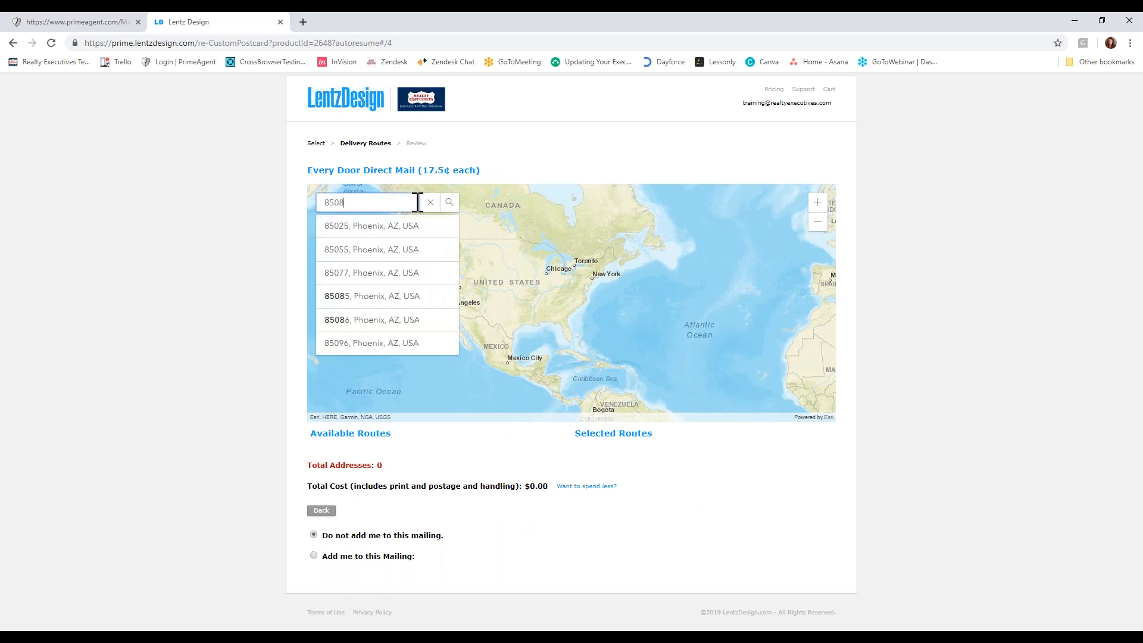
{"action": "key", "text": "Return"}
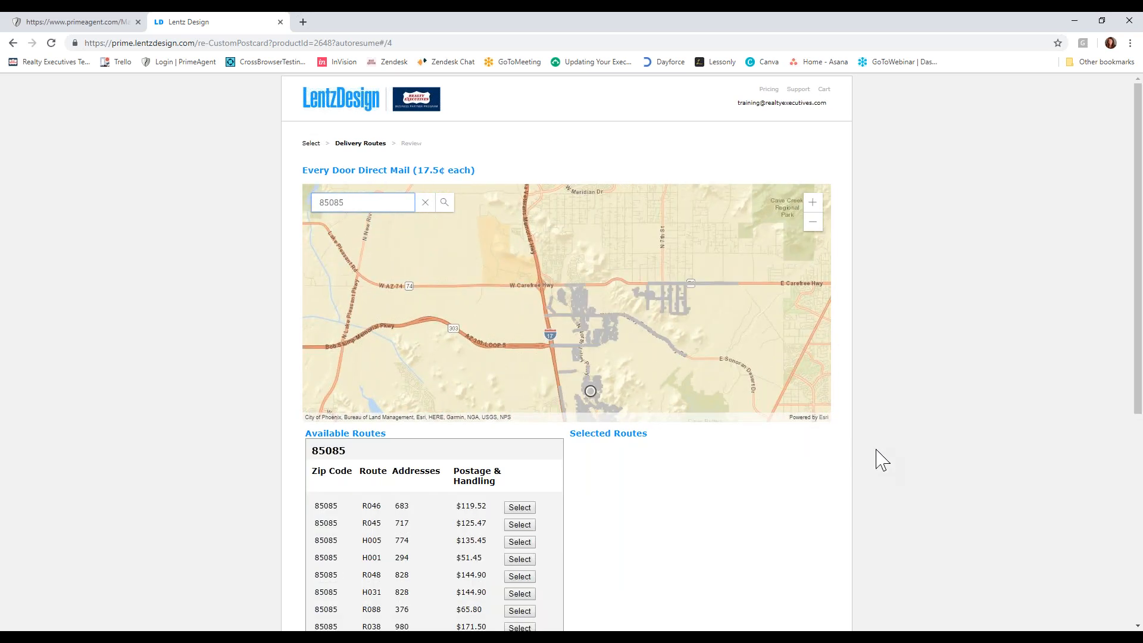
- Add delivery routes R045 and R038 to the mailing from the map, and review the total addresses and cost
{"action": "left_click", "coordinate": [607, 339]}
{"action": "left_click", "coordinate": [614, 336]}
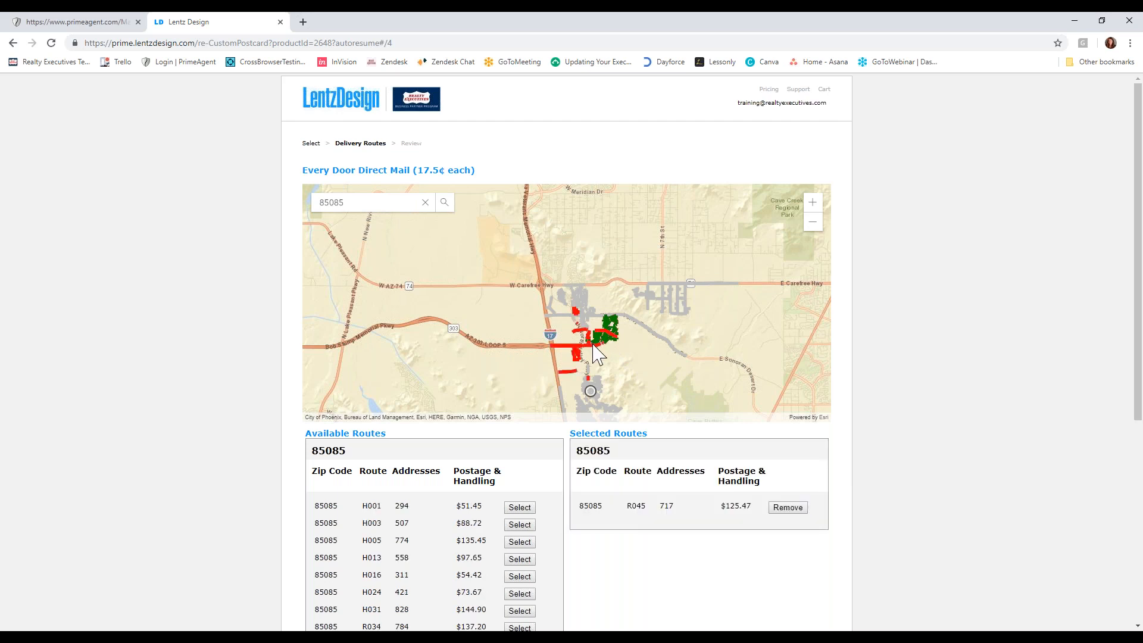
{"action": "left_click", "coordinate": [597, 354]}
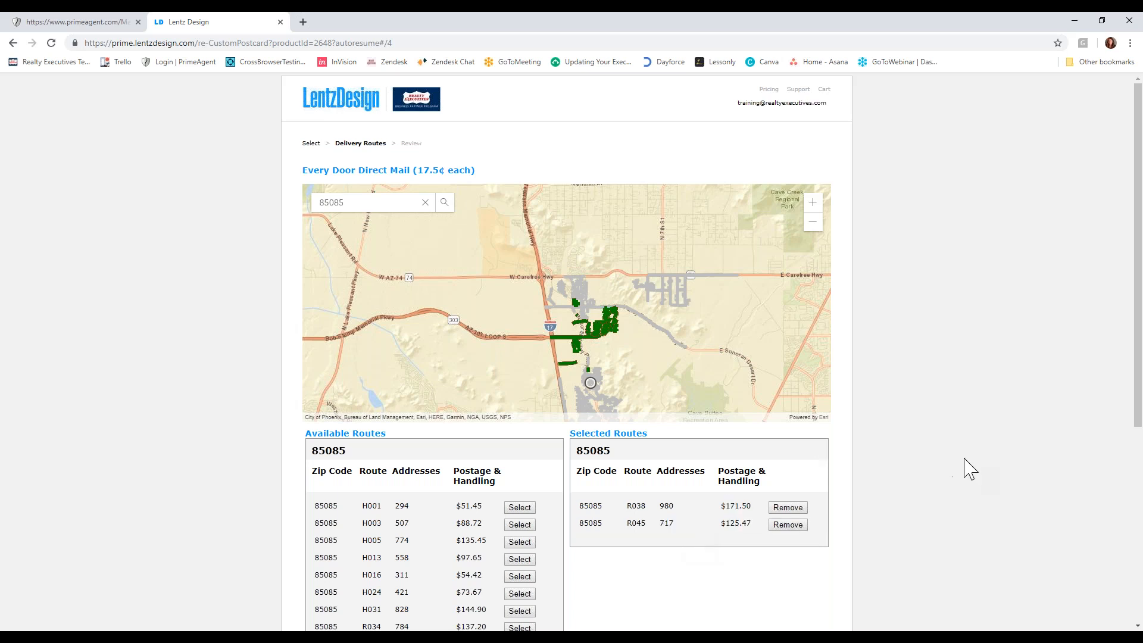
{"action": "scroll", "coordinate": [966, 468], "scroll_direction": "down", "scroll_amount": 5}
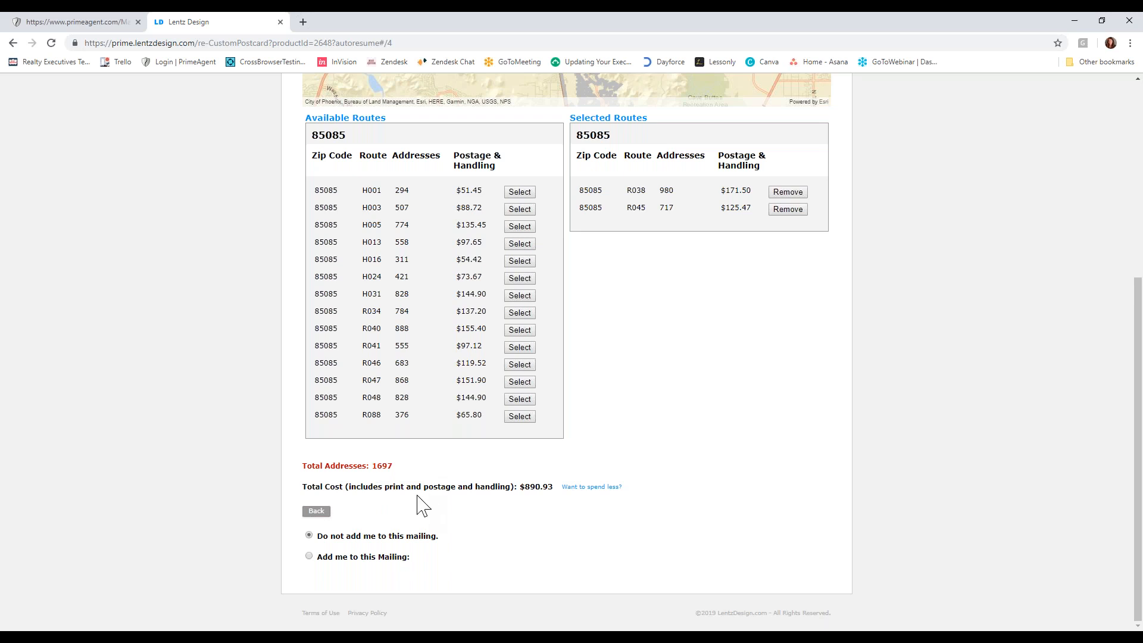
{"action": "scroll", "coordinate": [720, 524], "scroll_direction": "up", "scroll_amount": 1}
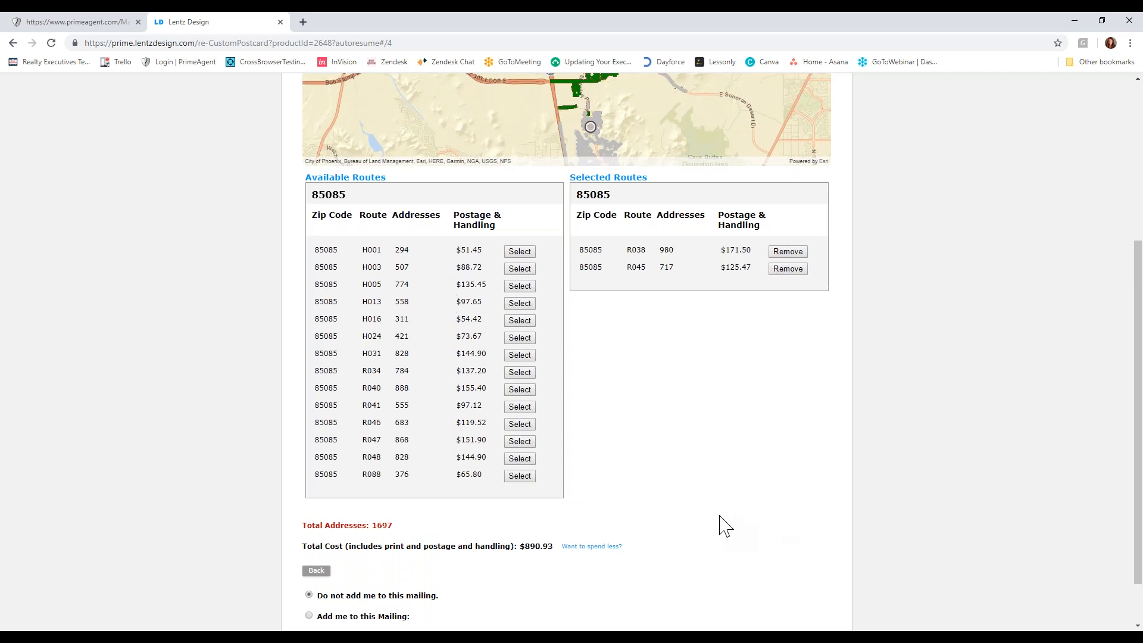
{"action": "scroll", "coordinate": [721, 526], "scroll_direction": "up", "scroll_amount": 4}
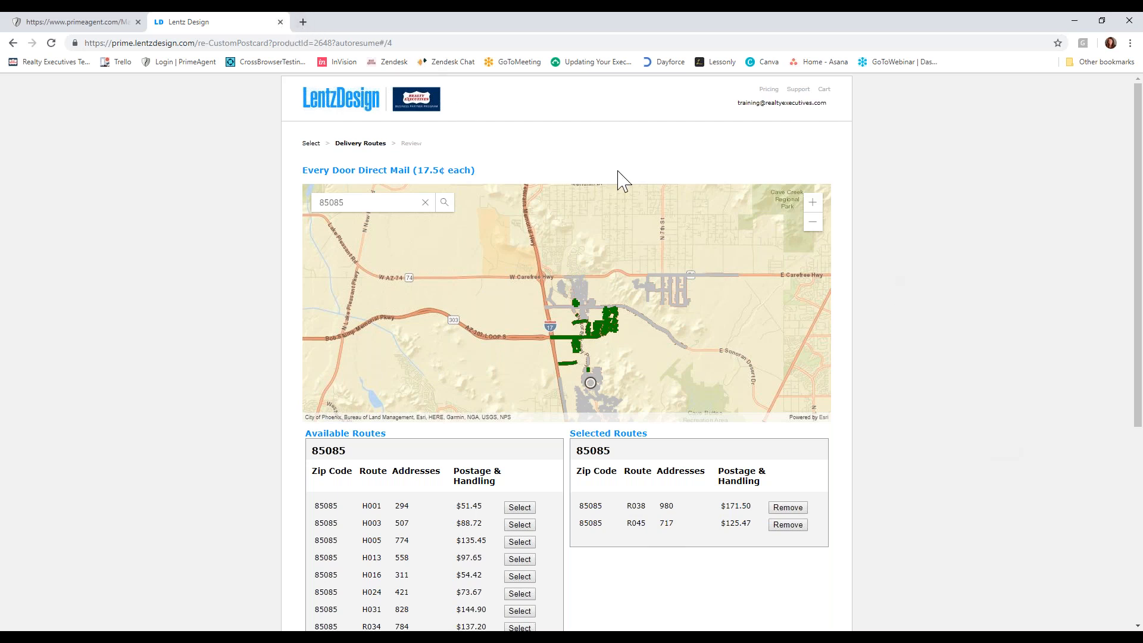
- Close the Lentz Design order and browse the listing's automated templates in PrimeAgent down to the commercial flyers
{"action": "left_click", "coordinate": [281, 22]}
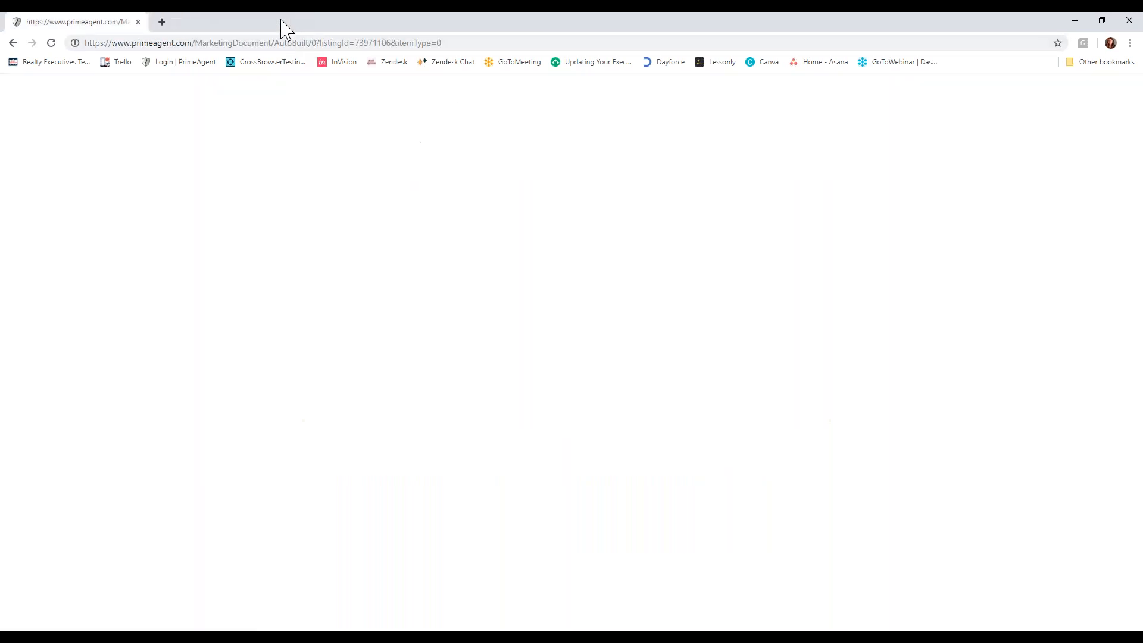
{"action": "scroll", "coordinate": [583, 285], "scroll_direction": "up", "scroll_amount": 5}
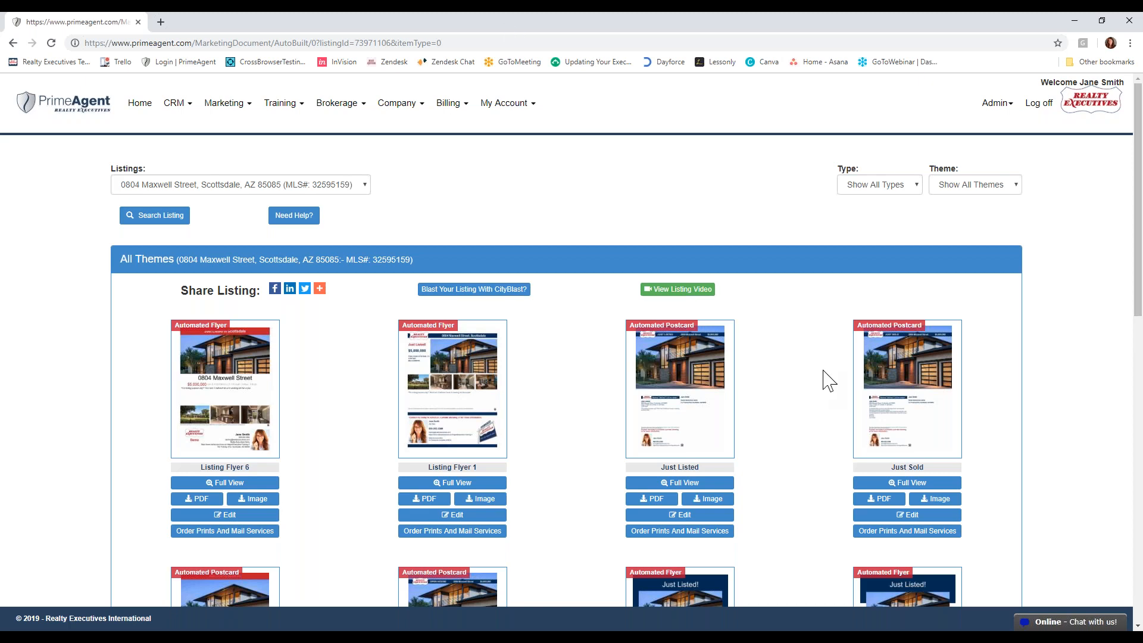
{"action": "scroll", "coordinate": [828, 381], "scroll_direction": "down", "scroll_amount": 10}
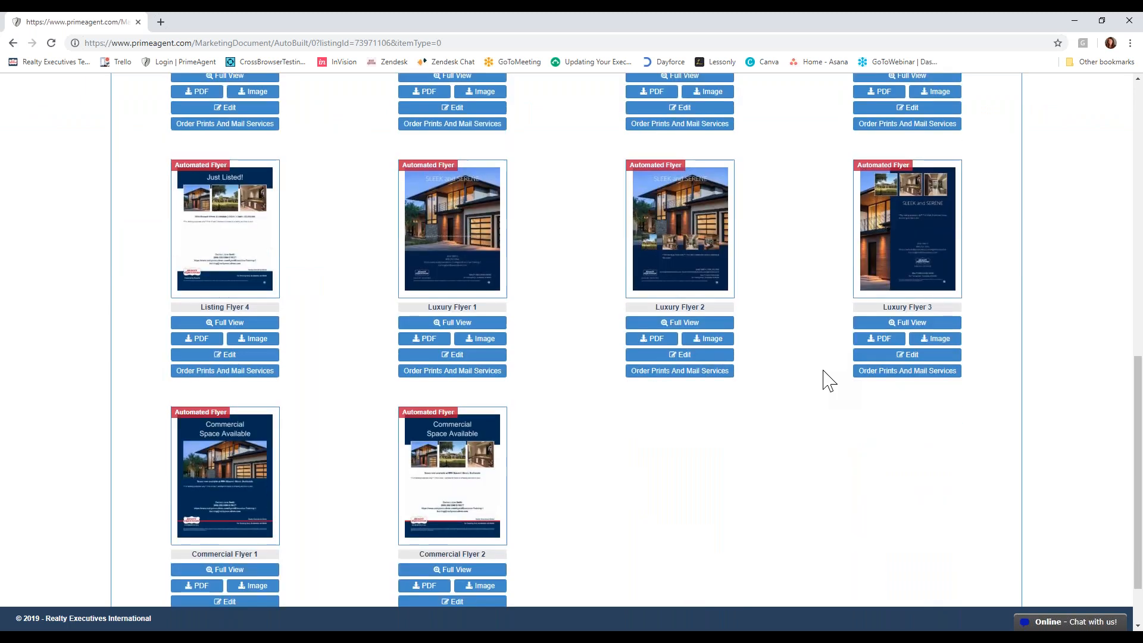
- Open Video Automation and select the brokerage AZ Realty Executives Demo | 03704_002
{"action": "scroll", "coordinate": [828, 381], "scroll_direction": "up", "scroll_amount": 5}
{"action": "scroll", "coordinate": [828, 381], "scroll_direction": "up", "scroll_amount": 4}
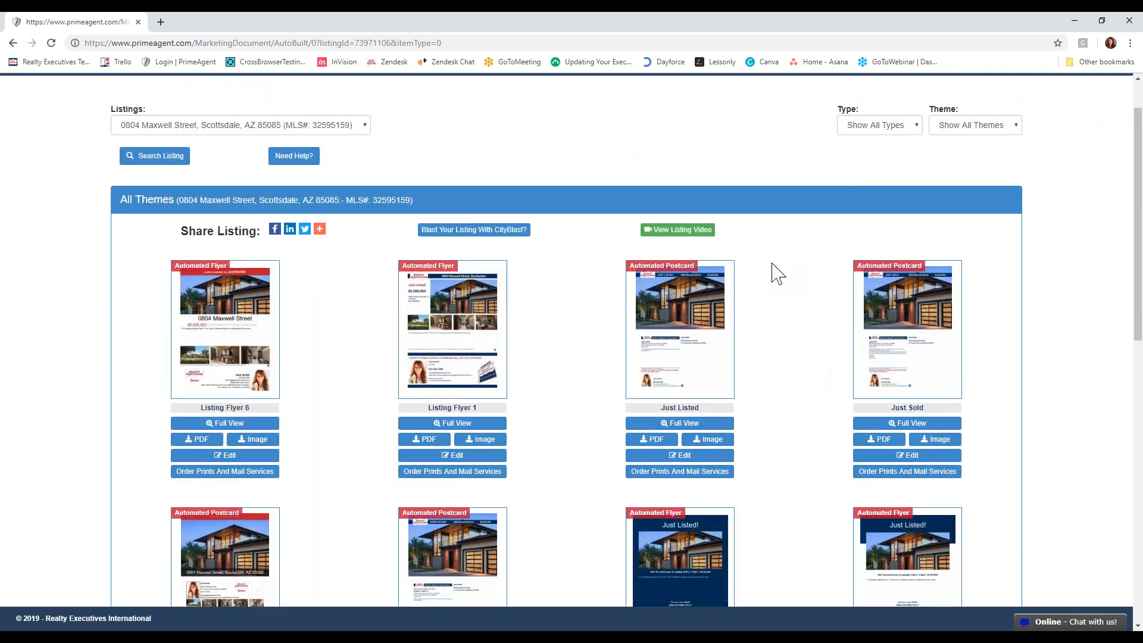
{"action": "scroll", "coordinate": [747, 260], "scroll_direction": "up", "scroll_amount": 1}
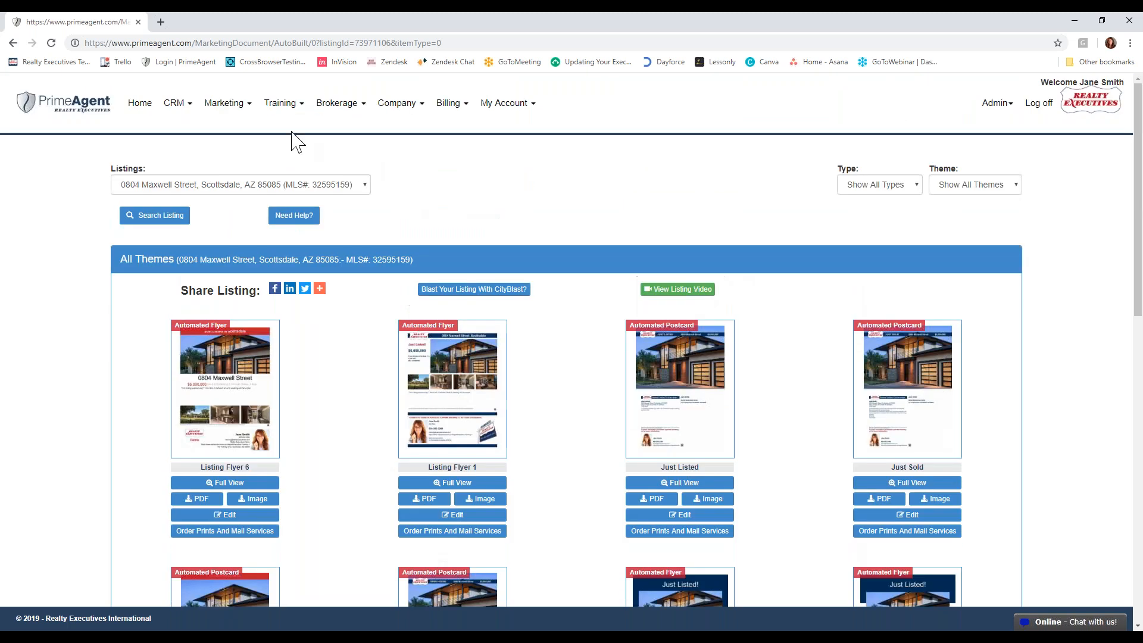
{"action": "left_click", "coordinate": [225, 103]}
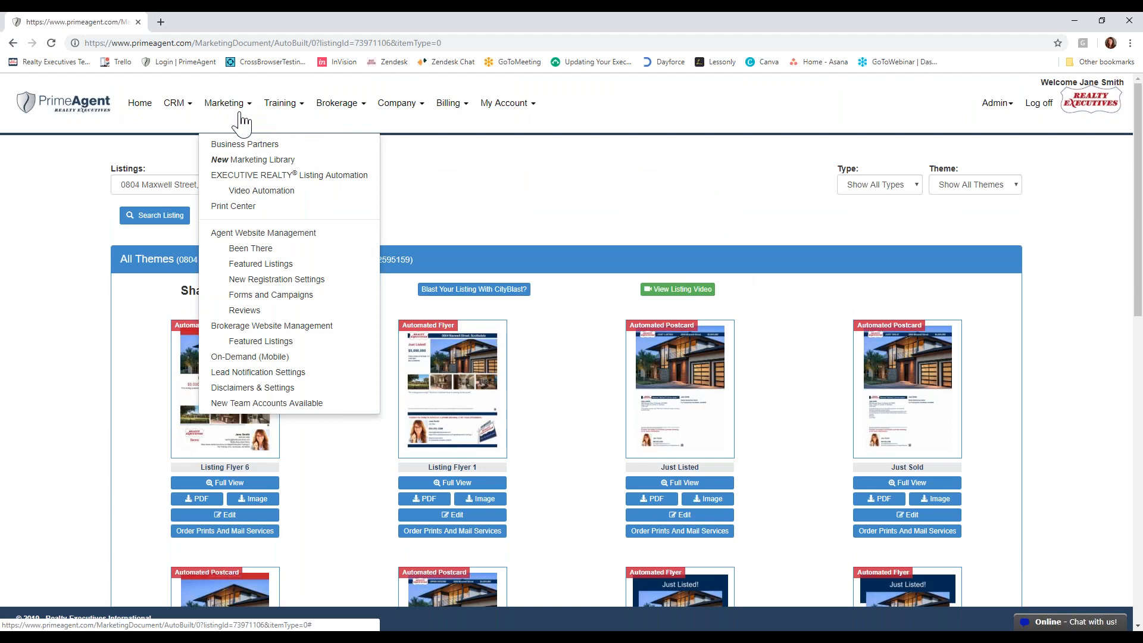
{"action": "left_click", "coordinate": [247, 190]}
{"action": "left_click", "coordinate": [562, 281]}
{"action": "left_click", "coordinate": [566, 320]}
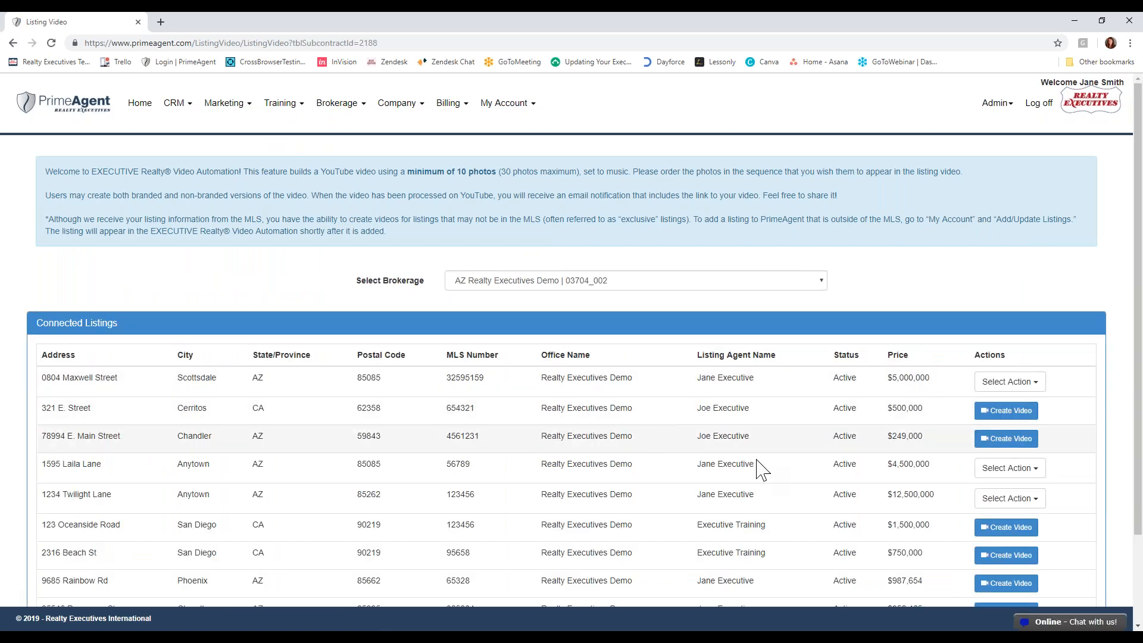
{"action": "scroll", "coordinate": [1015, 461], "scroll_direction": "down", "scroll_amount": 3}
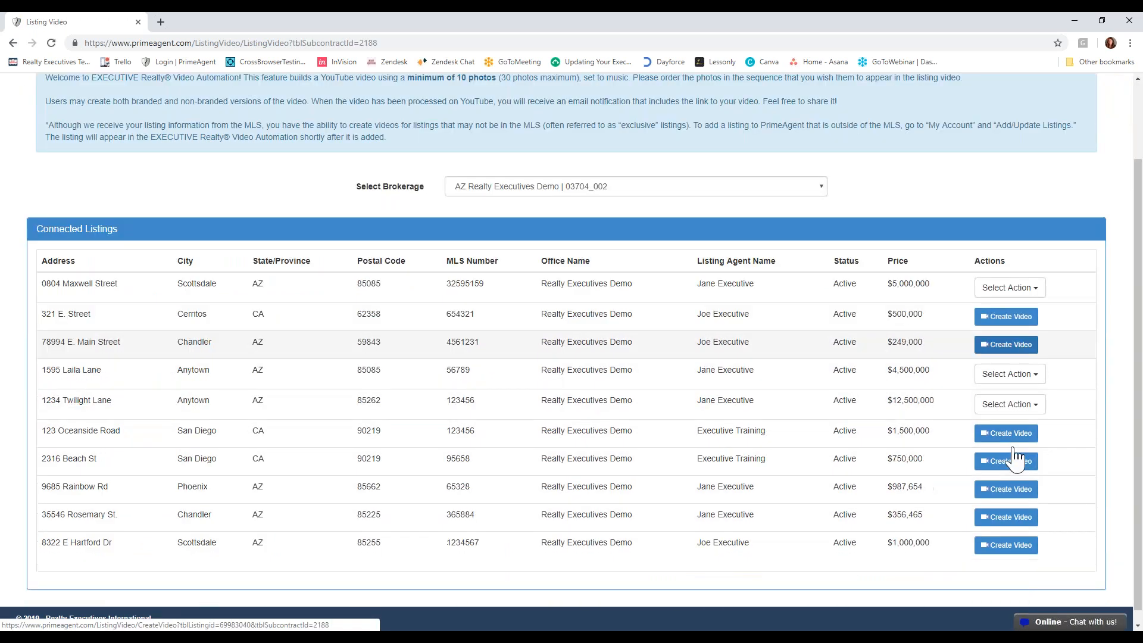
{"action": "left_click", "coordinate": [1008, 506]}
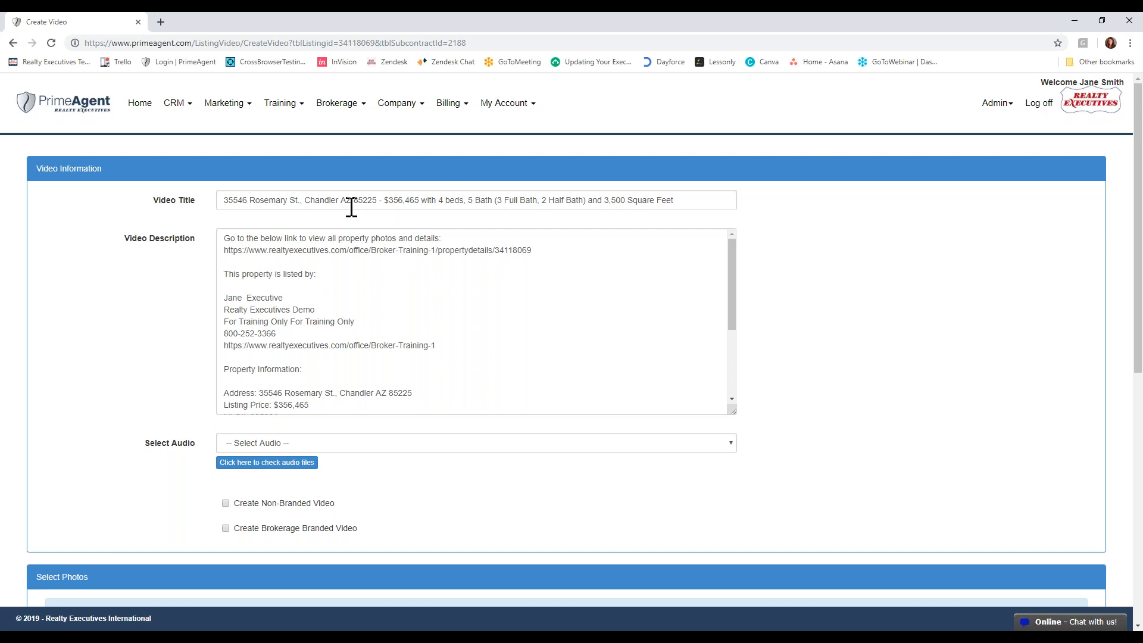
{"action": "left_click", "coordinate": [404, 201]}
{"action": "left_click", "coordinate": [397, 247]}
{"action": "left_click", "coordinate": [274, 288]}
{"action": "left_click", "coordinate": [280, 341]}
{"action": "scroll", "coordinate": [280, 341], "scroll_direction": "down", "scroll_amount": 1}
{"action": "scroll", "coordinate": [291, 330], "scroll_direction": "down", "scroll_amount": 5}
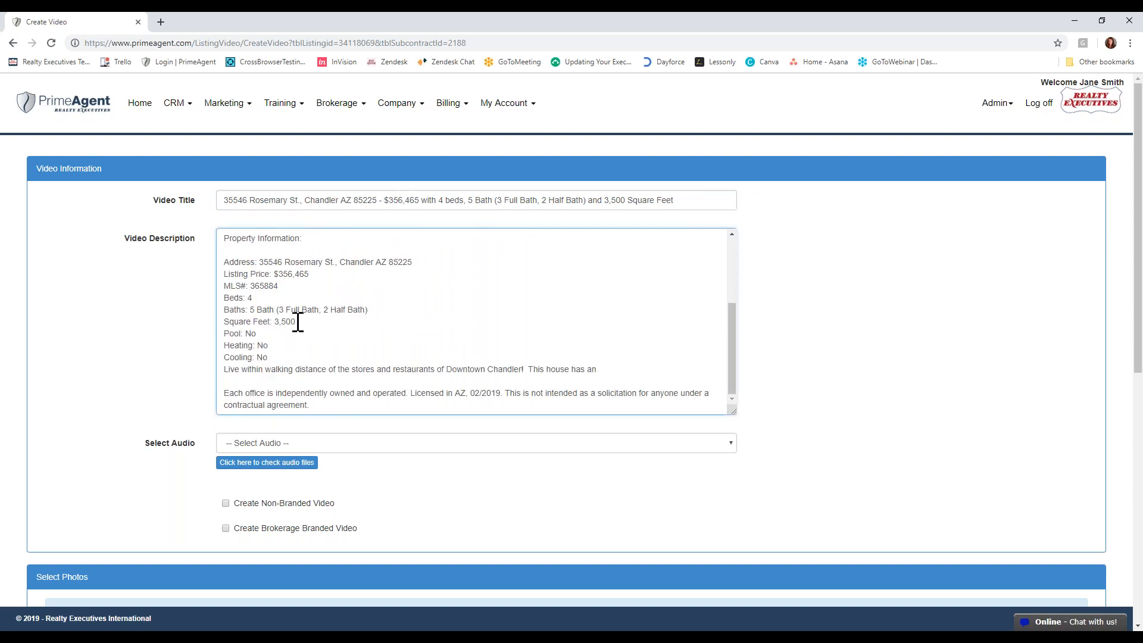
- Review the available audio tracks and the photo selection for the Rosemary St. video without changing them
{"action": "left_click", "coordinate": [351, 272]}
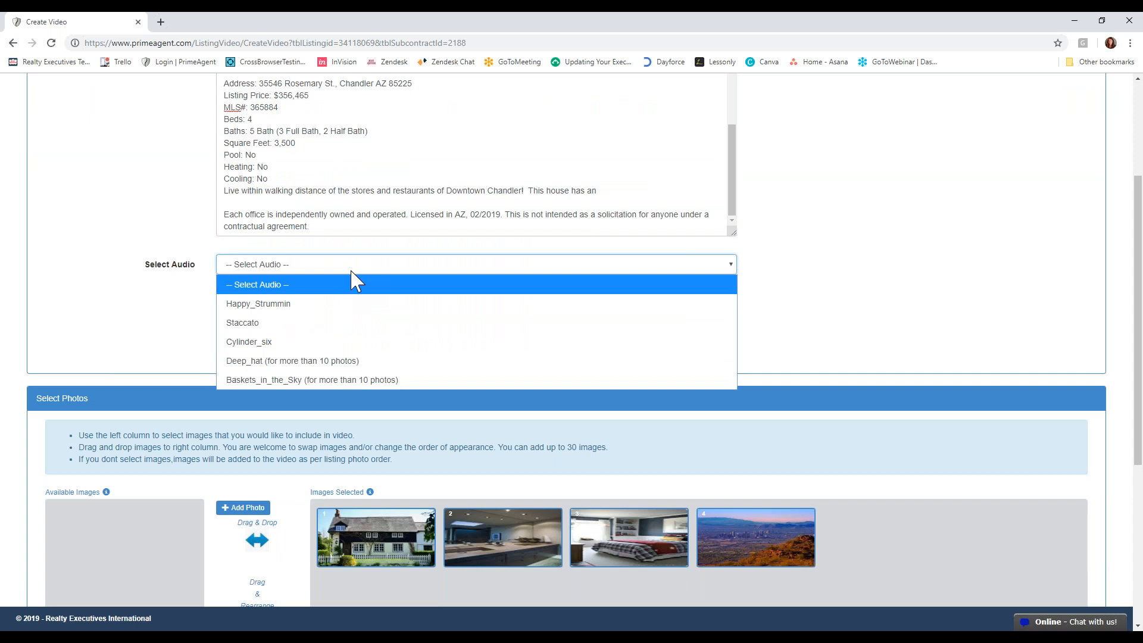
{"action": "left_click", "coordinate": [806, 298]}
{"action": "scroll", "coordinate": [806, 298], "scroll_direction": "down", "scroll_amount": 3}
{"action": "scroll", "coordinate": [675, 410], "scroll_direction": "down", "scroll_amount": 2}
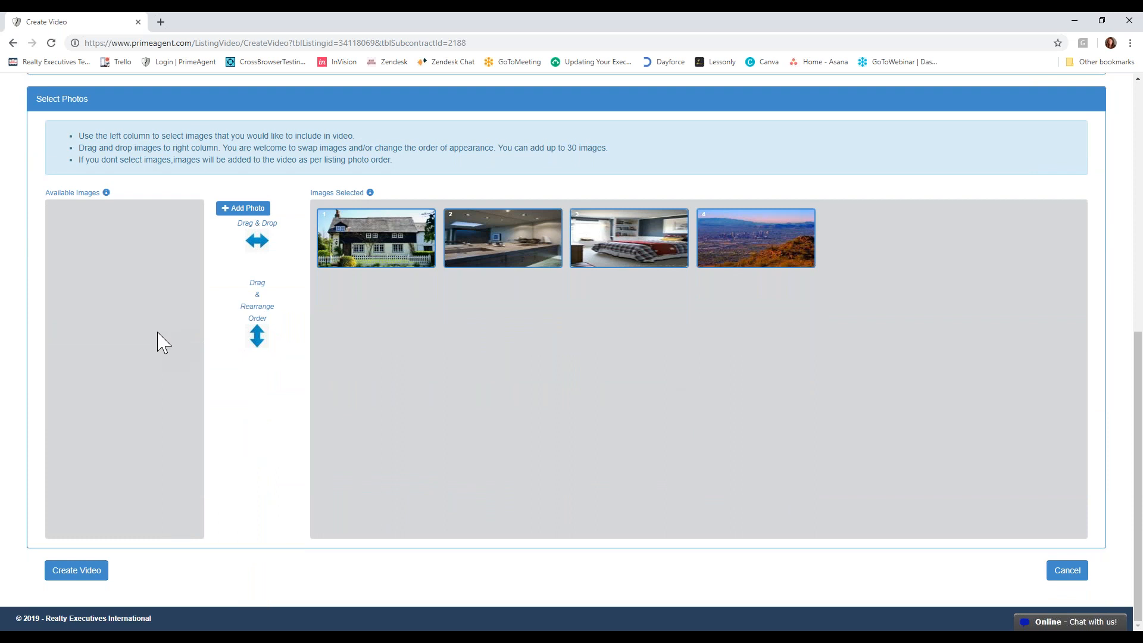
{"action": "scroll", "coordinate": [625, 510], "scroll_direction": "up", "scroll_amount": 8}
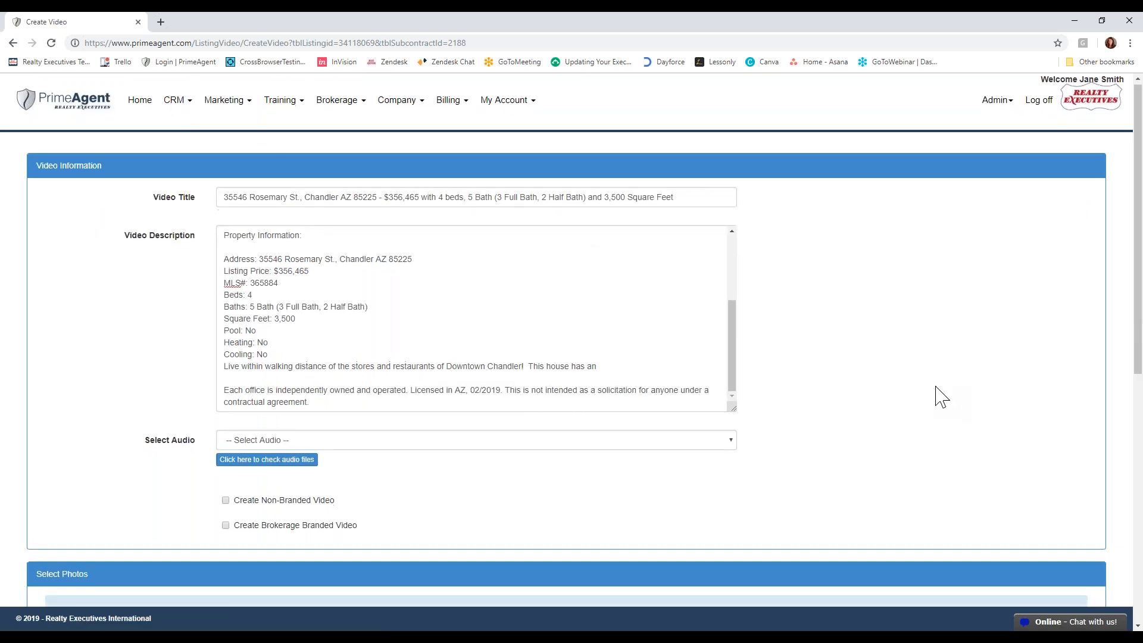
{"action": "scroll", "coordinate": [655, 397], "scroll_direction": "down", "scroll_amount": 8}
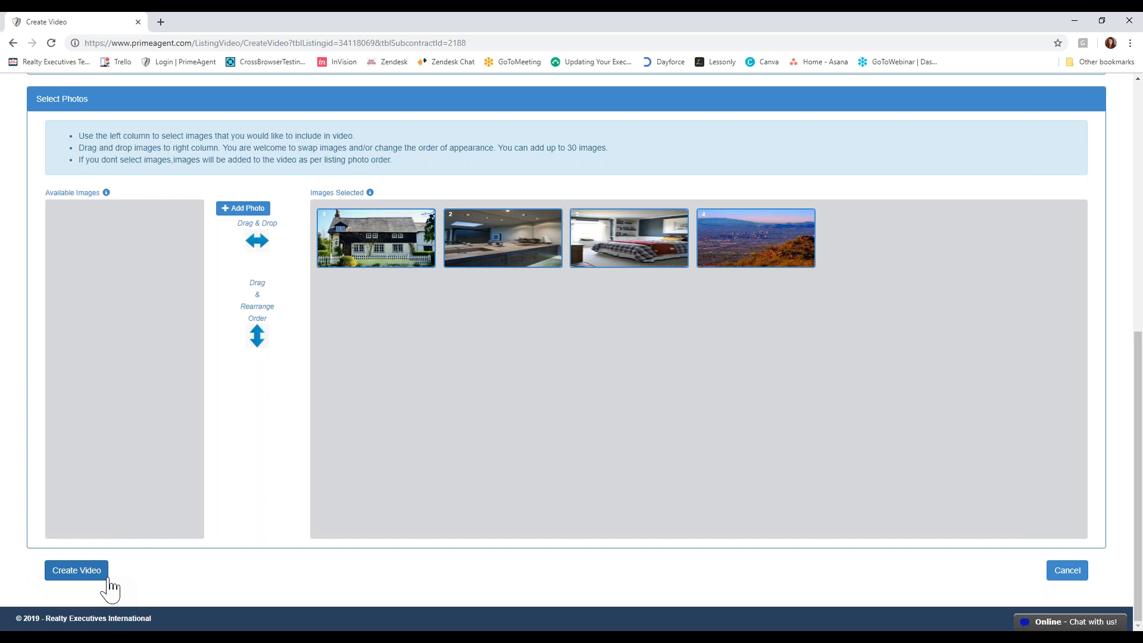
{"action": "scroll", "coordinate": [587, 503], "scroll_direction": "up", "scroll_amount": 8}
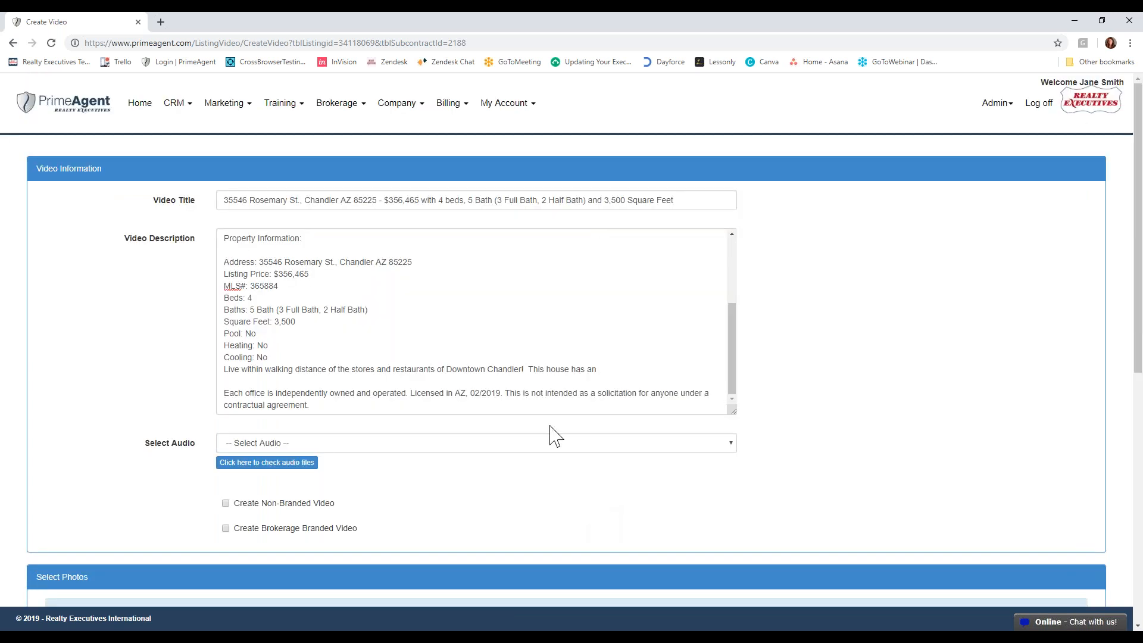
- Return to the Video Automation listings and select the AZ Realty Executives Demo brokerage again
{"action": "left_click", "coordinate": [231, 98]}
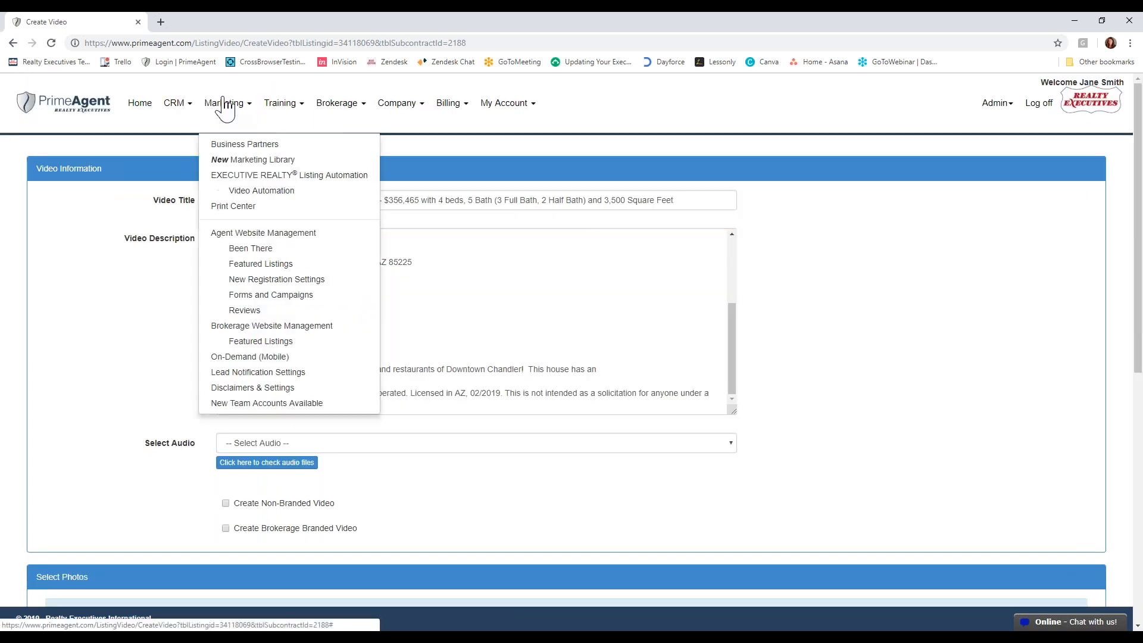
{"action": "left_click", "coordinate": [266, 190]}
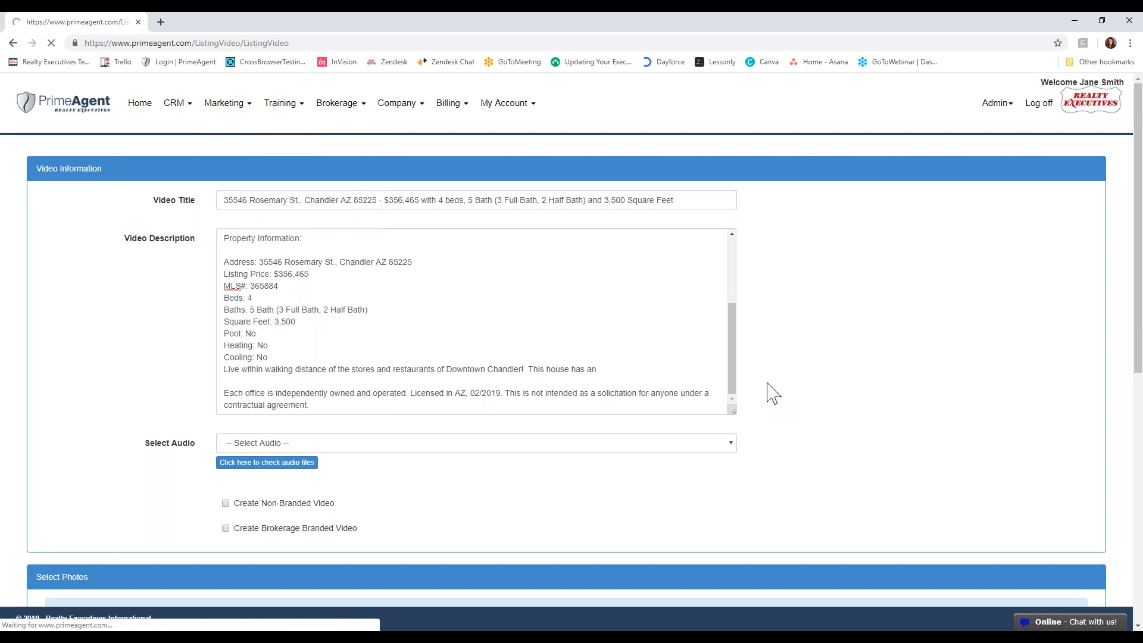
{"action": "left_click", "coordinate": [749, 286]}
{"action": "left_click", "coordinate": [728, 327]}
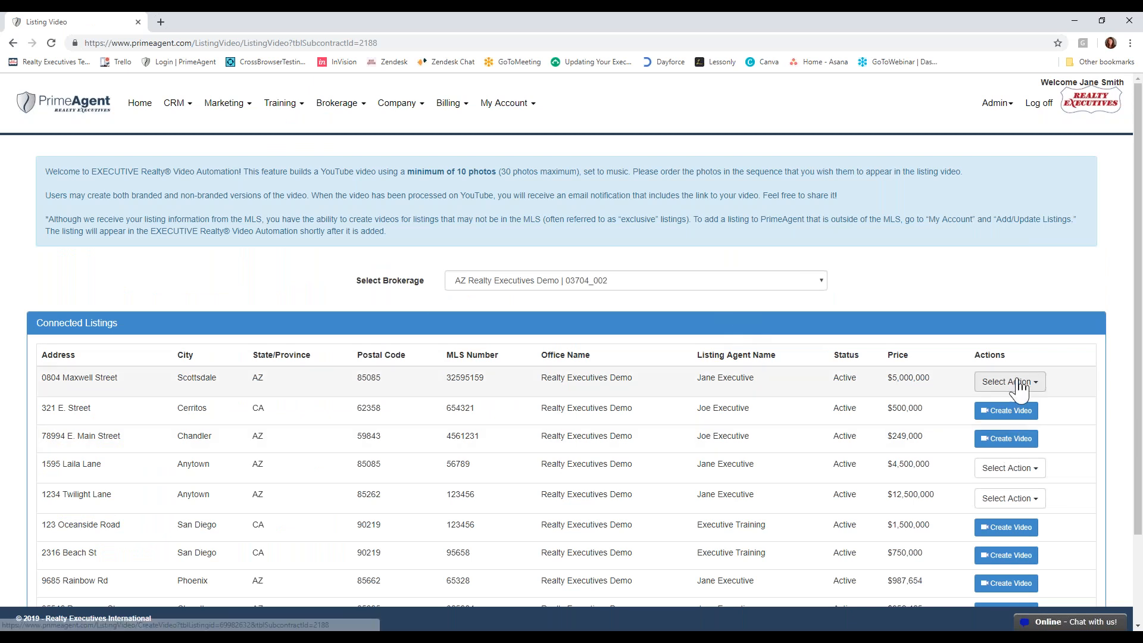
{"action": "left_click", "coordinate": [1019, 383]}
{"action": "left_click", "coordinate": [1012, 405]}
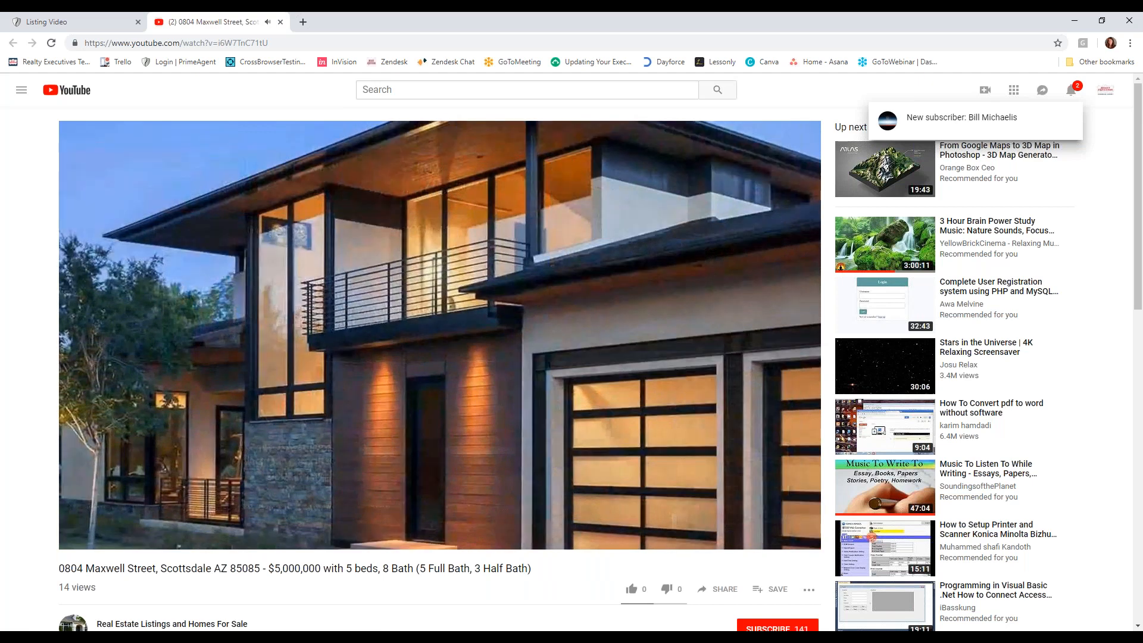
{"action": "mouse_move", "coordinate": [339, 509]}
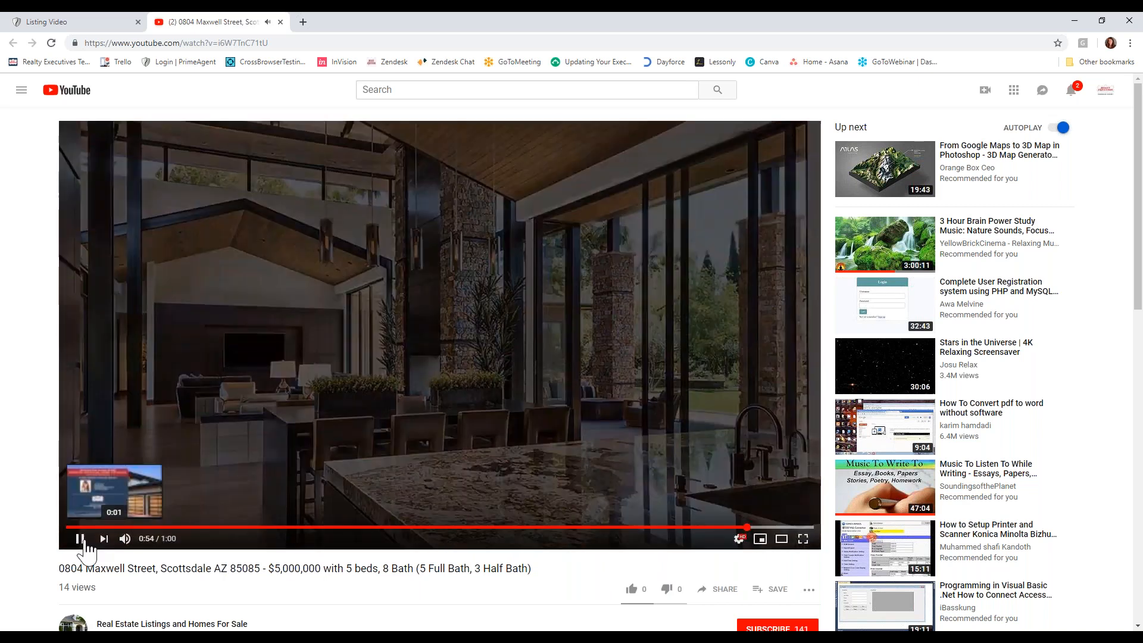
{"action": "left_click", "coordinate": [84, 542]}
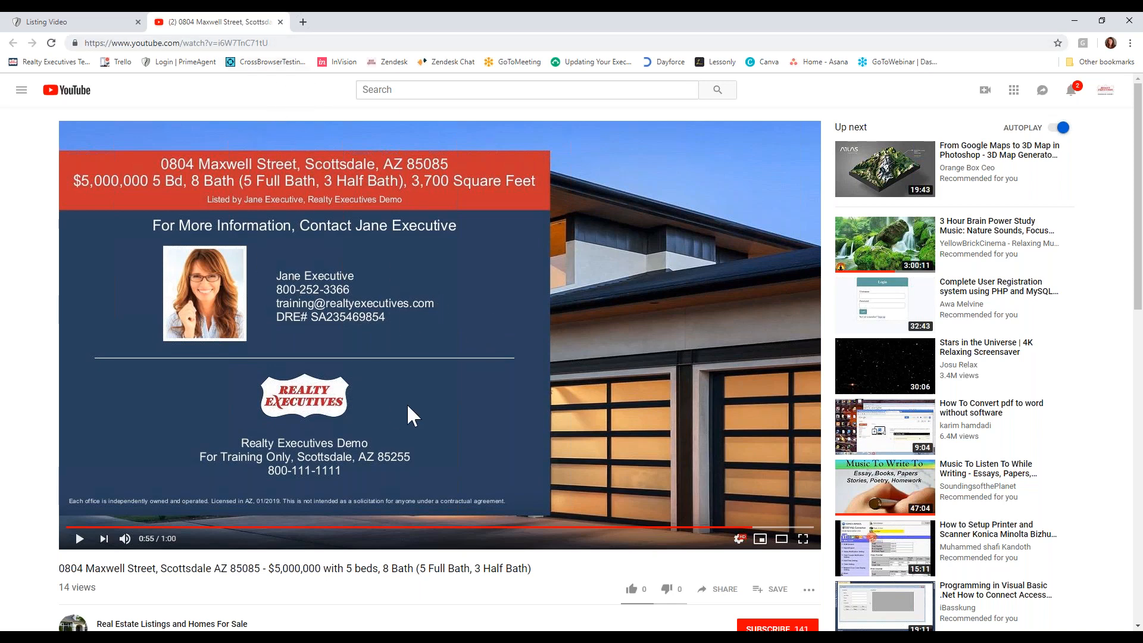
- Return to PrimeAgent, open video creation for the 321 E. Street listing, and try the non-branded video option on and off
{"action": "left_click", "coordinate": [108, 22]}
{"action": "left_click", "coordinate": [1006, 383]}
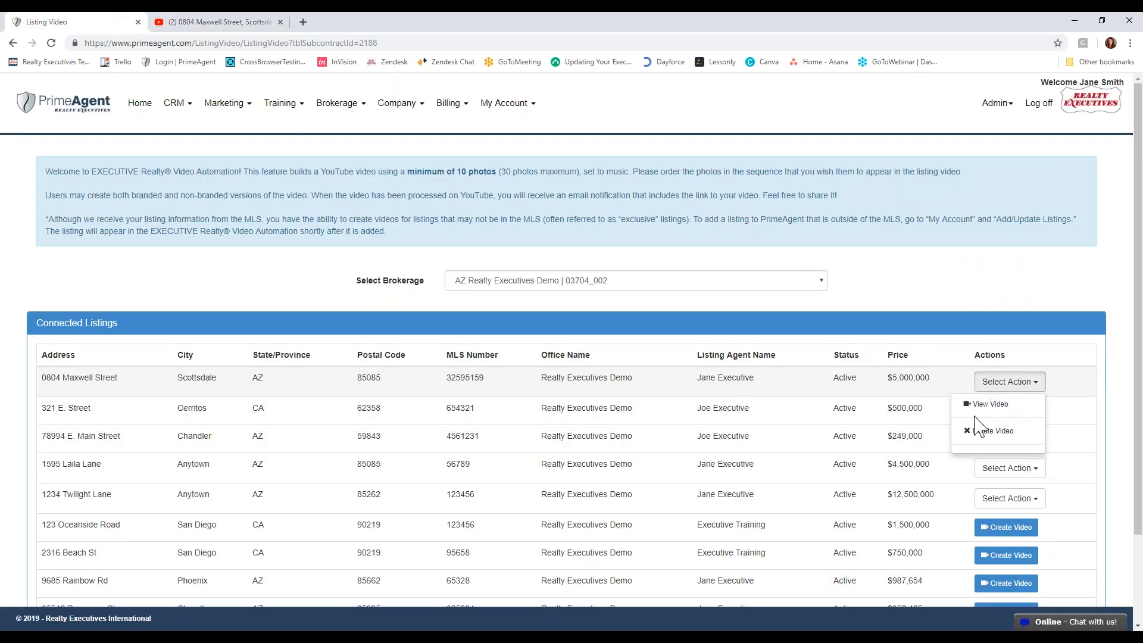
{"action": "left_click", "coordinate": [1014, 418]}
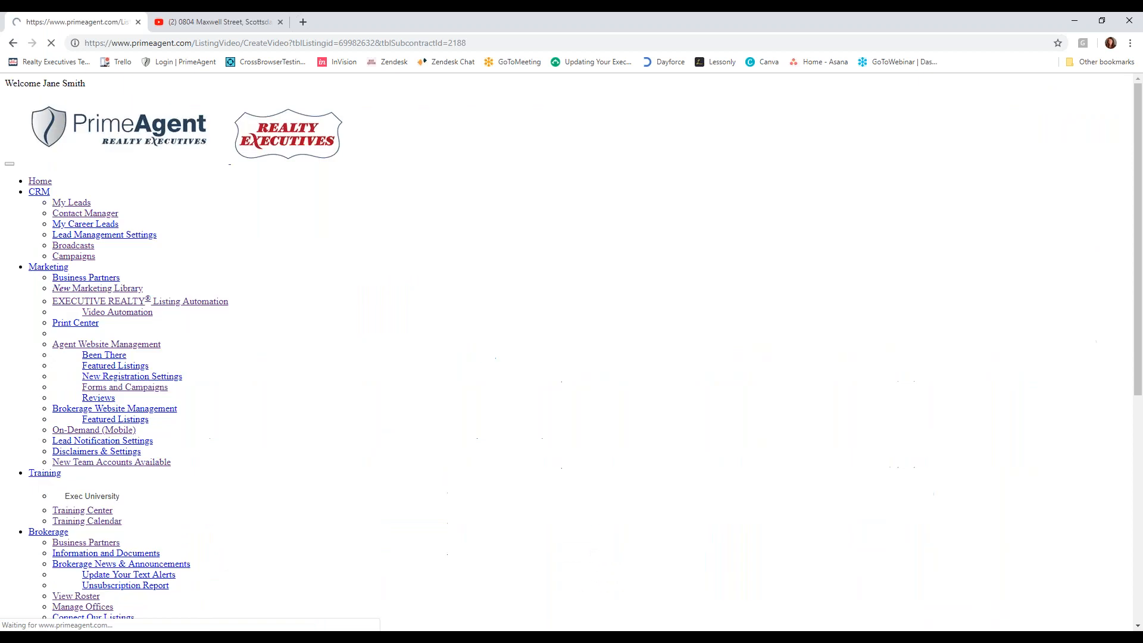
{"action": "scroll", "coordinate": [506, 417], "scroll_direction": "down", "scroll_amount": 6}
{"action": "scroll", "coordinate": [467, 386], "scroll_direction": "up", "scroll_amount": 2}
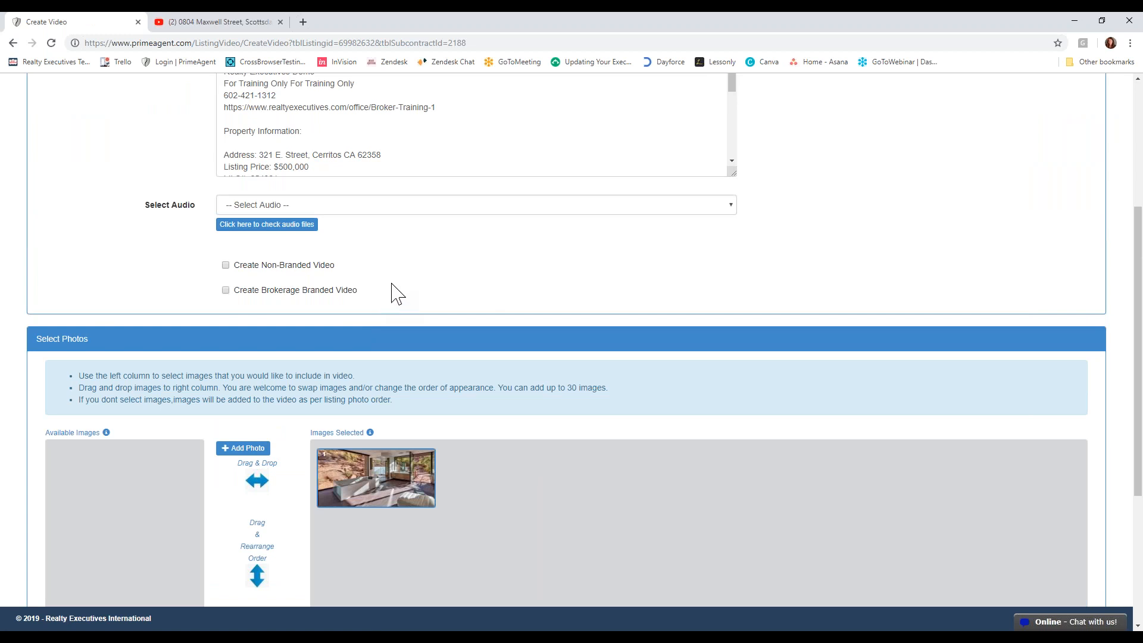
{"action": "left_click", "coordinate": [226, 265]}
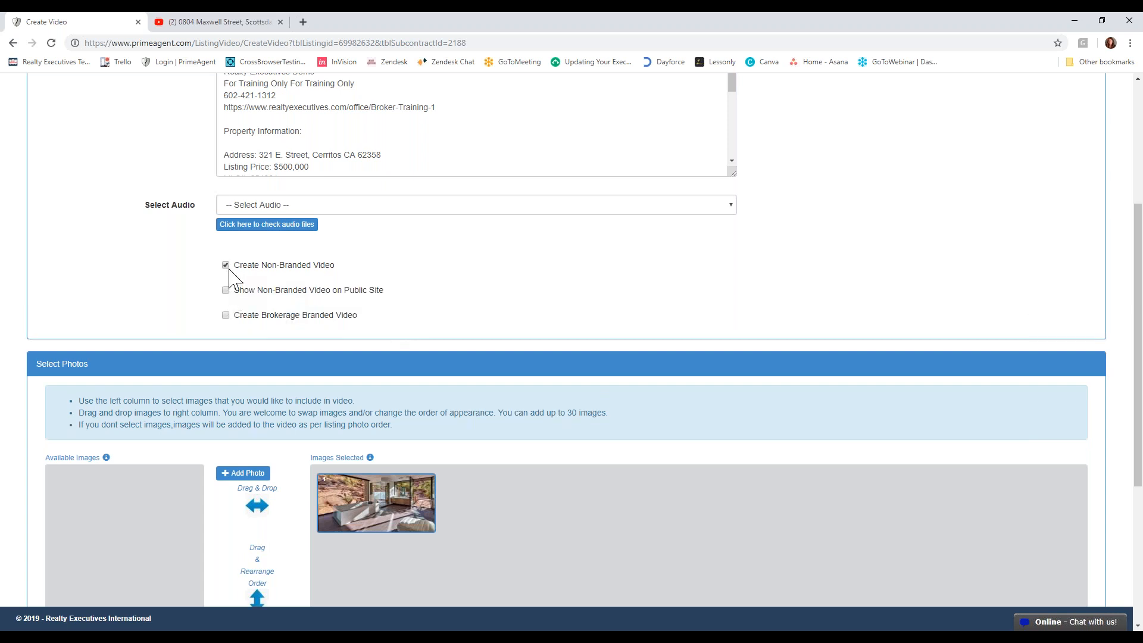
{"action": "left_click", "coordinate": [226, 265]}
- Go to Listing Automation, close the YouTube video, and look over the automated templates for 0804 Maxwell Street
{"action": "scroll", "coordinate": [393, 316], "scroll_direction": "up", "scroll_amount": 4}
{"action": "left_click", "coordinate": [231, 99]}
{"action": "left_click", "coordinate": [269, 189]}
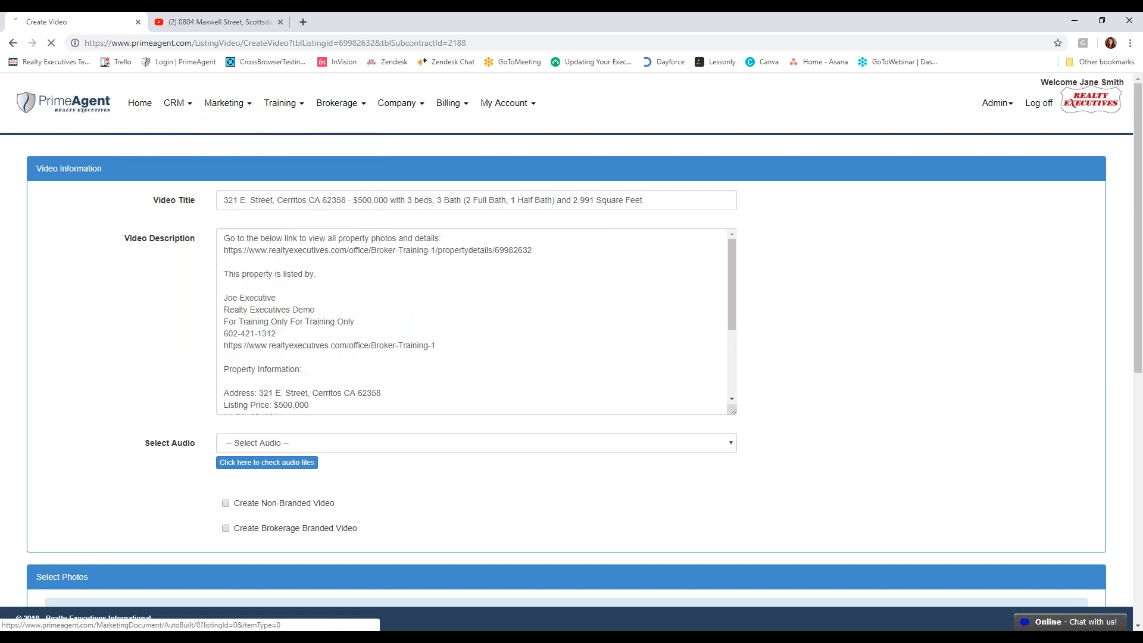
{"action": "left_click", "coordinate": [280, 22]}
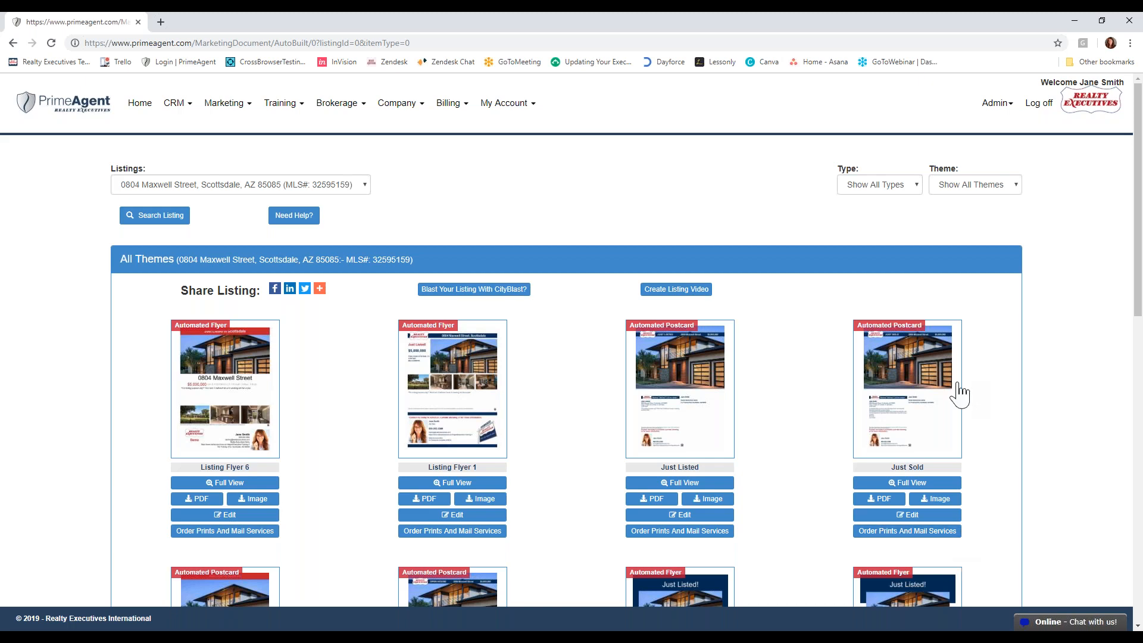
{"action": "scroll", "coordinate": [995, 505], "scroll_direction": "down", "scroll_amount": 10}
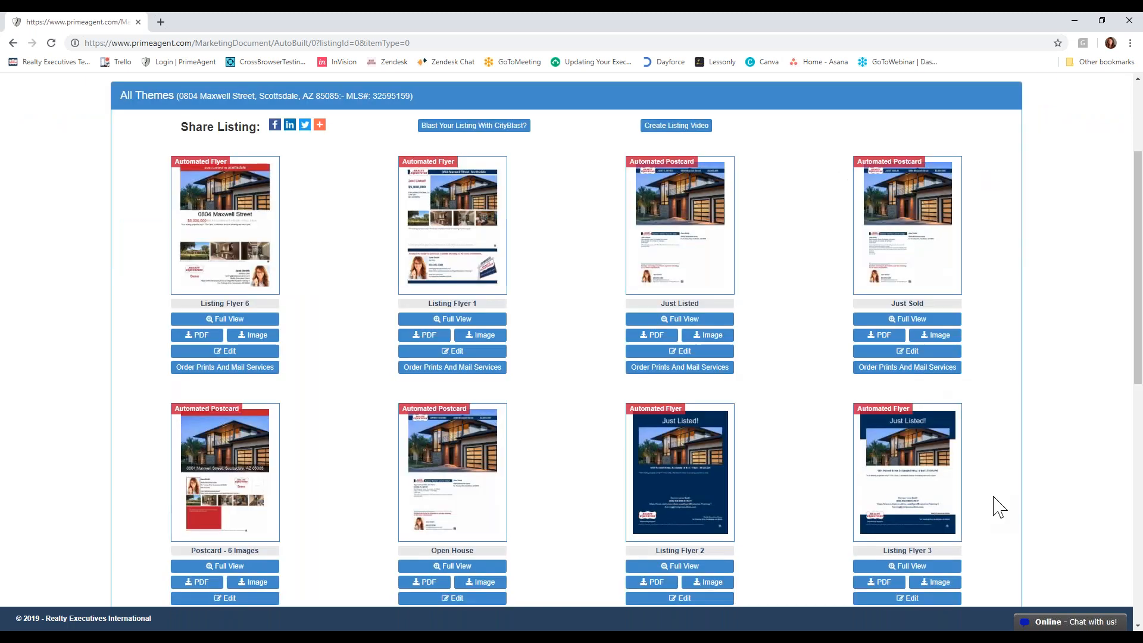
{"action": "scroll", "coordinate": [995, 504], "scroll_direction": "up", "scroll_amount": 10}
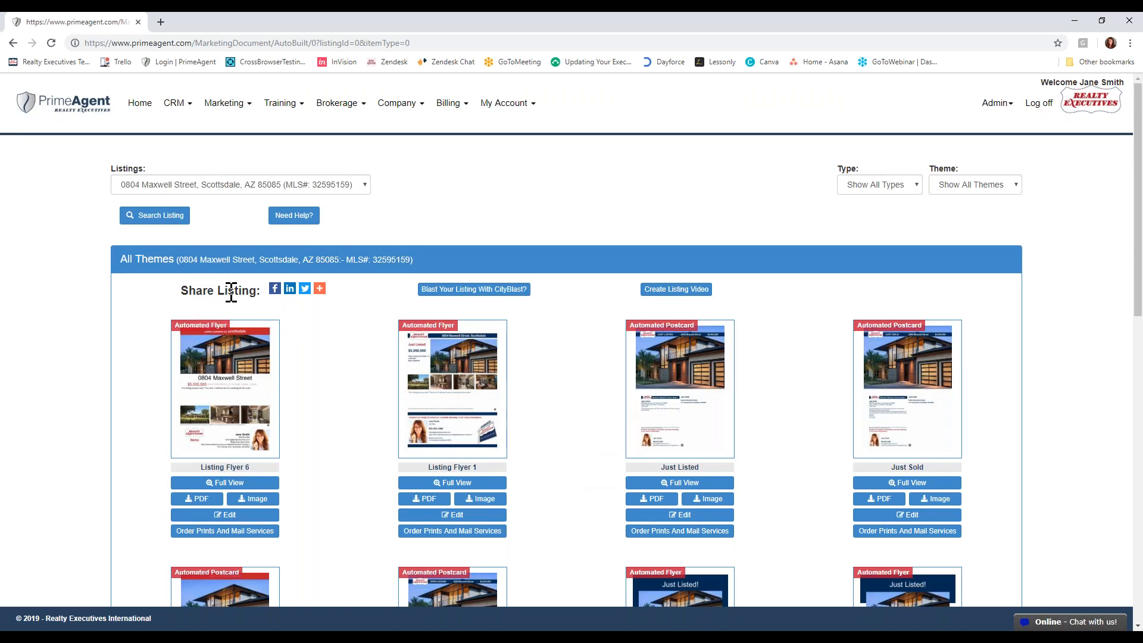
{"action": "left_click", "coordinate": [275, 288]}
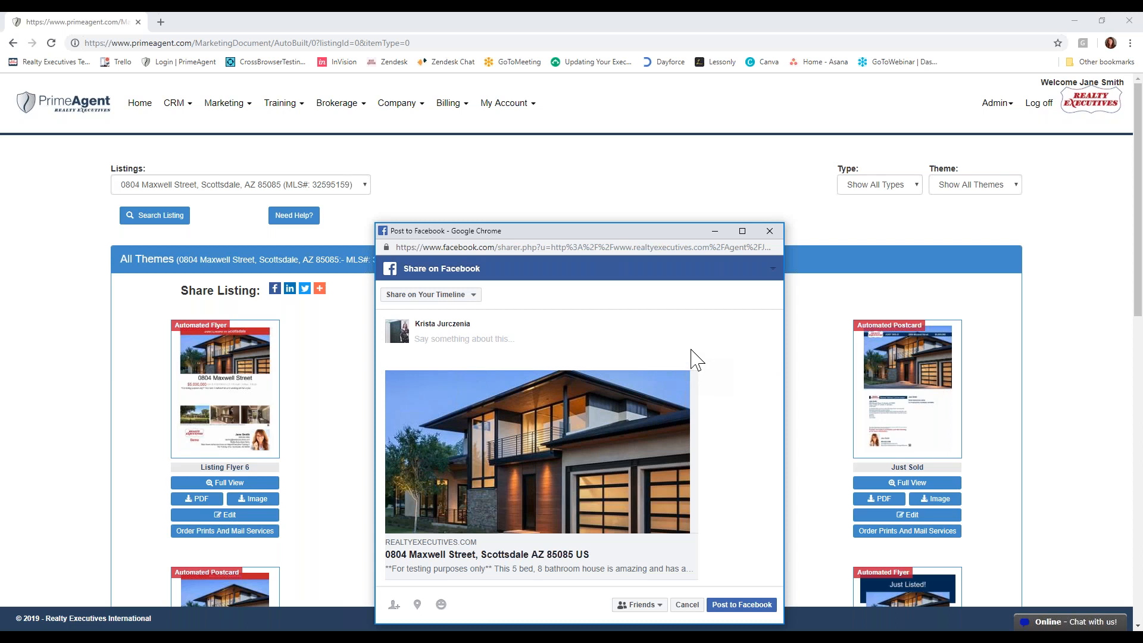
{"action": "left_click", "coordinate": [475, 298]}
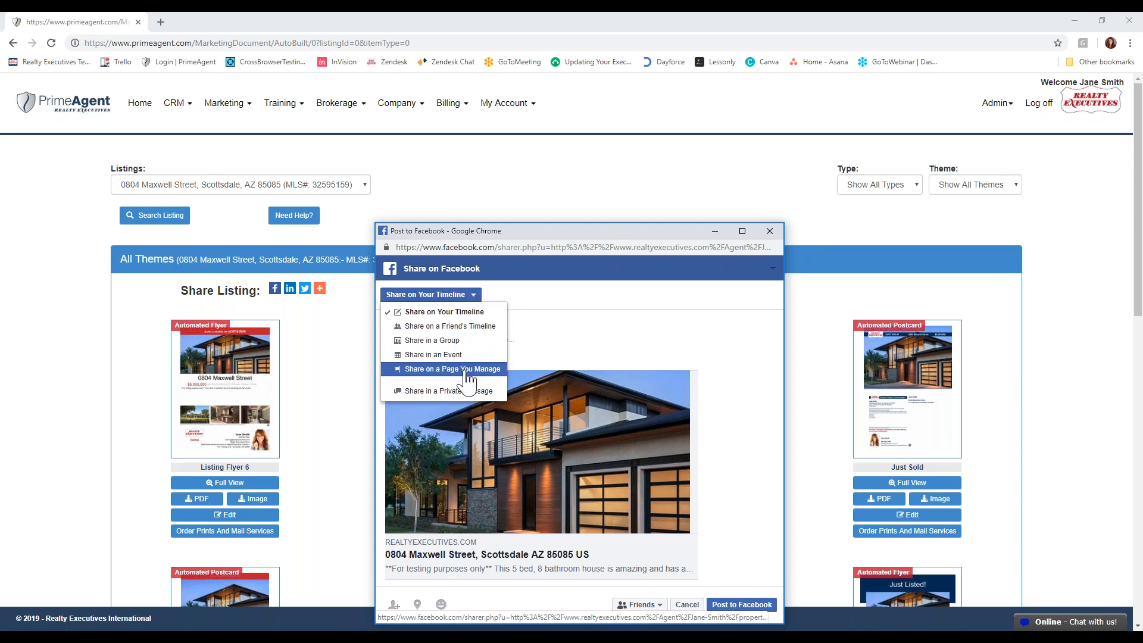
{"action": "left_click", "coordinate": [467, 370]}
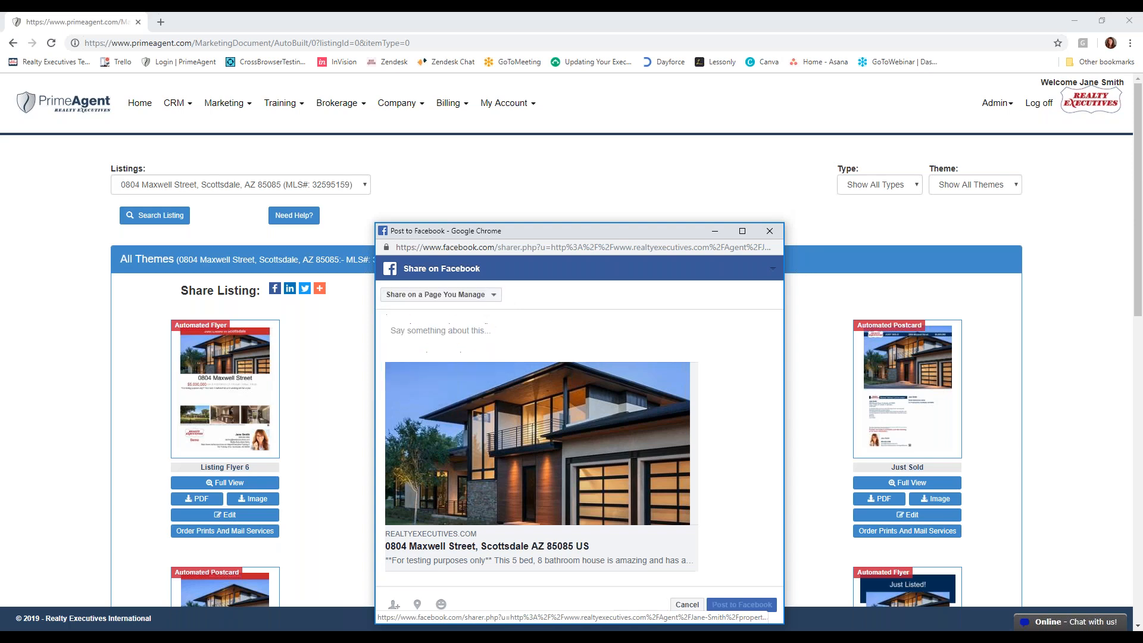
{"action": "left_click", "coordinate": [497, 360]}
{"action": "left_click", "coordinate": [553, 350]}
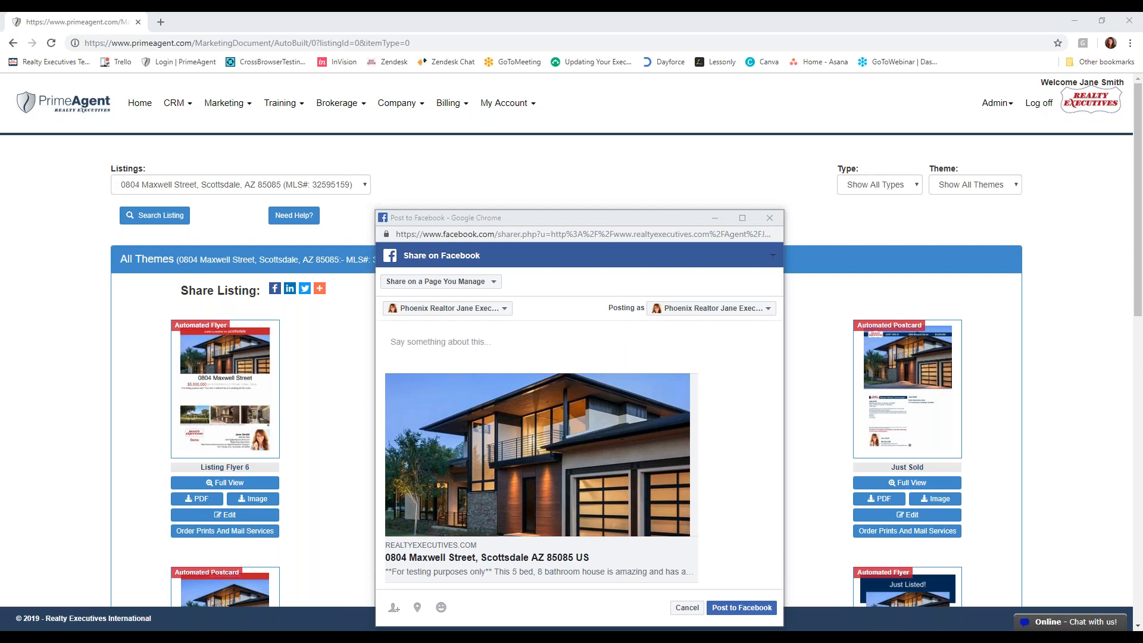
{"action": "left_click_drag", "start_coordinate": [0, 238], "coordinate": [553, 26]}
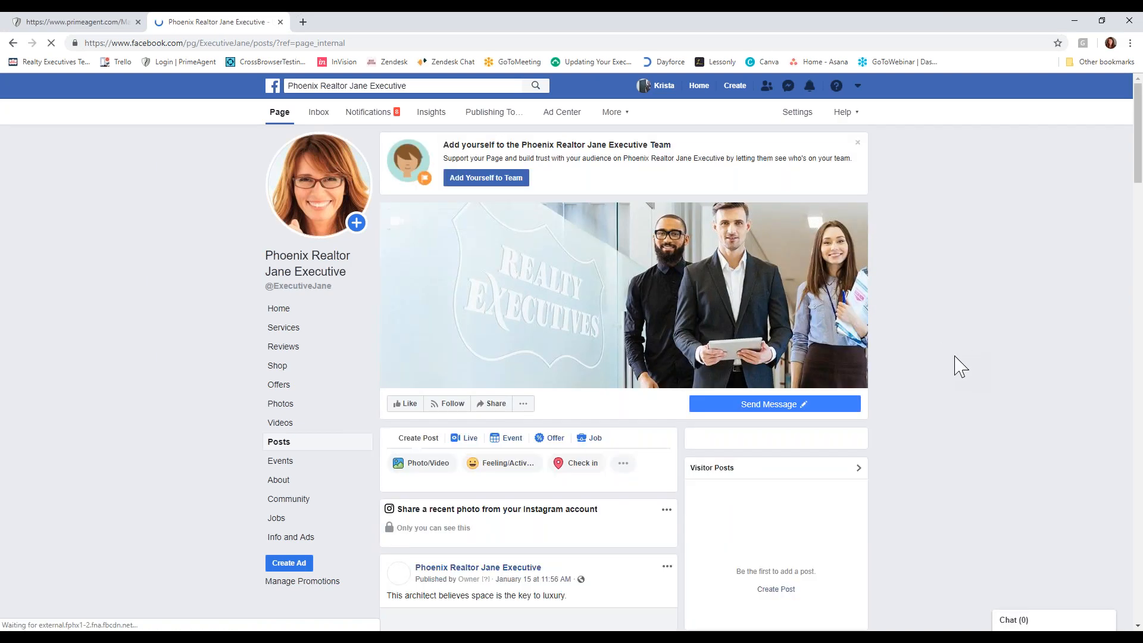
{"action": "scroll", "coordinate": [960, 366], "scroll_direction": "down", "scroll_amount": 10}
{"action": "scroll", "coordinate": [960, 366], "scroll_direction": "down", "scroll_amount": 15}
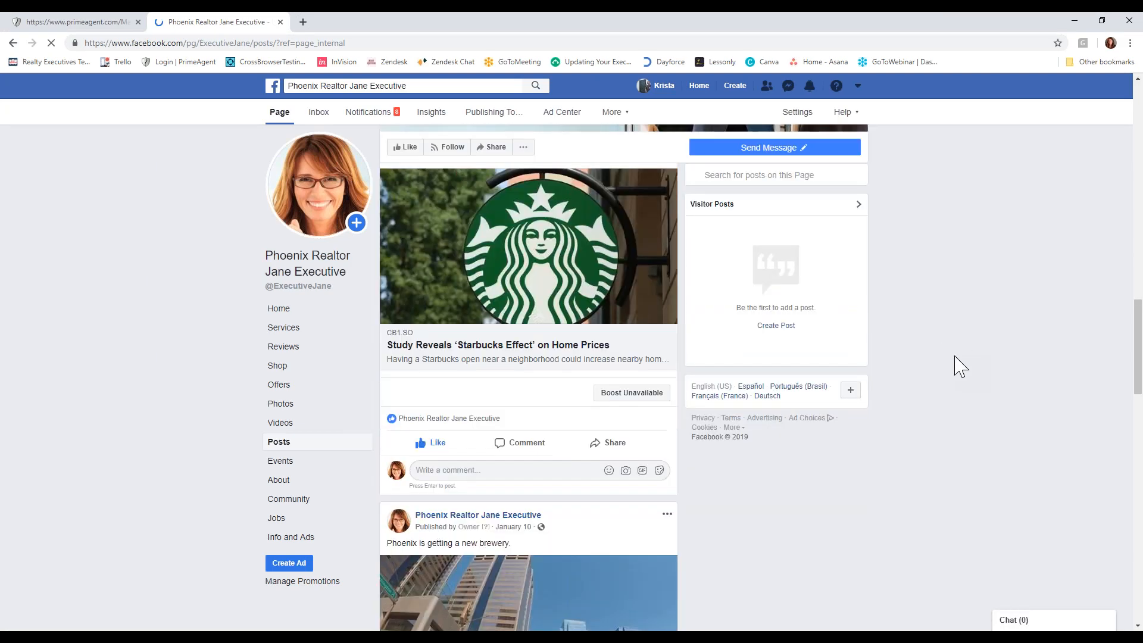
{"action": "scroll", "coordinate": [960, 366], "scroll_direction": "down", "scroll_amount": 7}
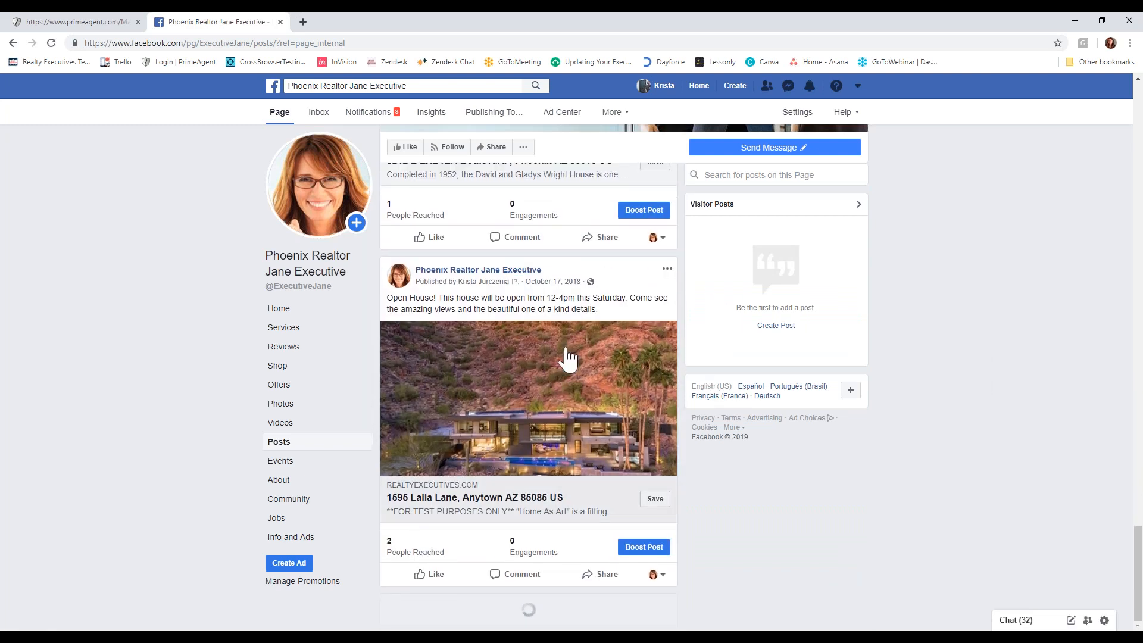
{"action": "left_click", "coordinate": [43, 22]}
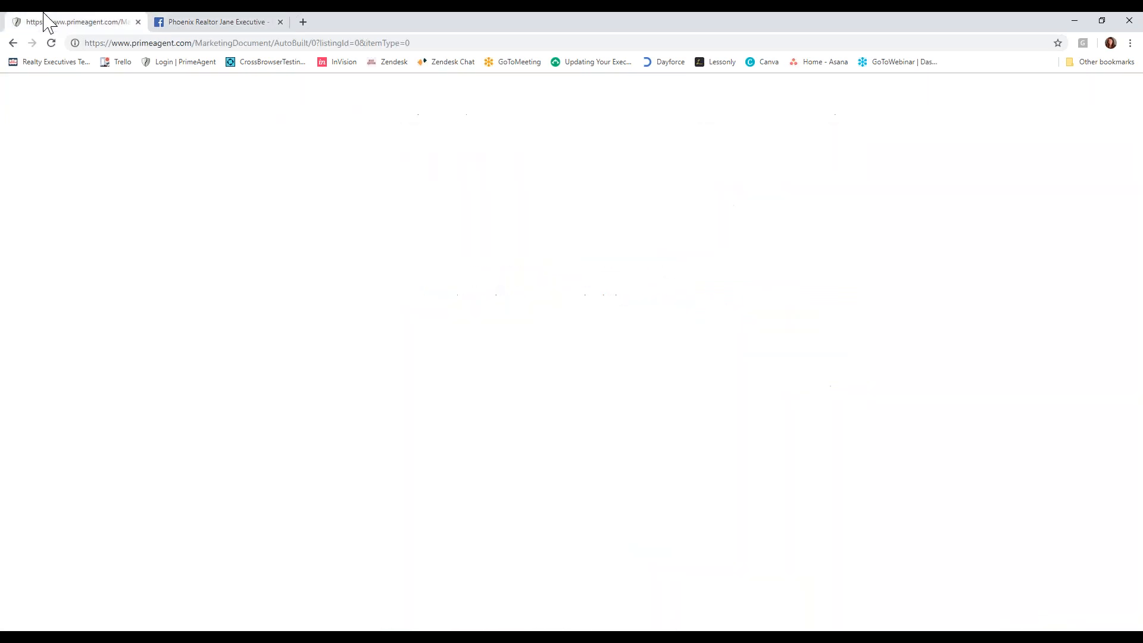
{"action": "mouse_move", "coordinate": [319, 288]}
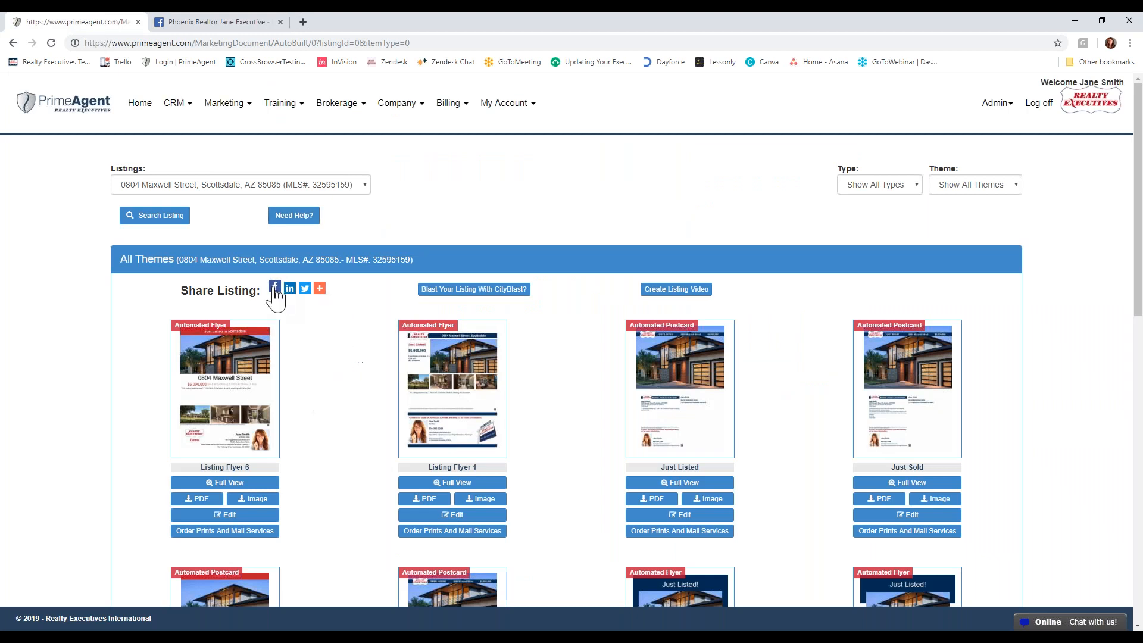
{"action": "left_click", "coordinate": [275, 287]}
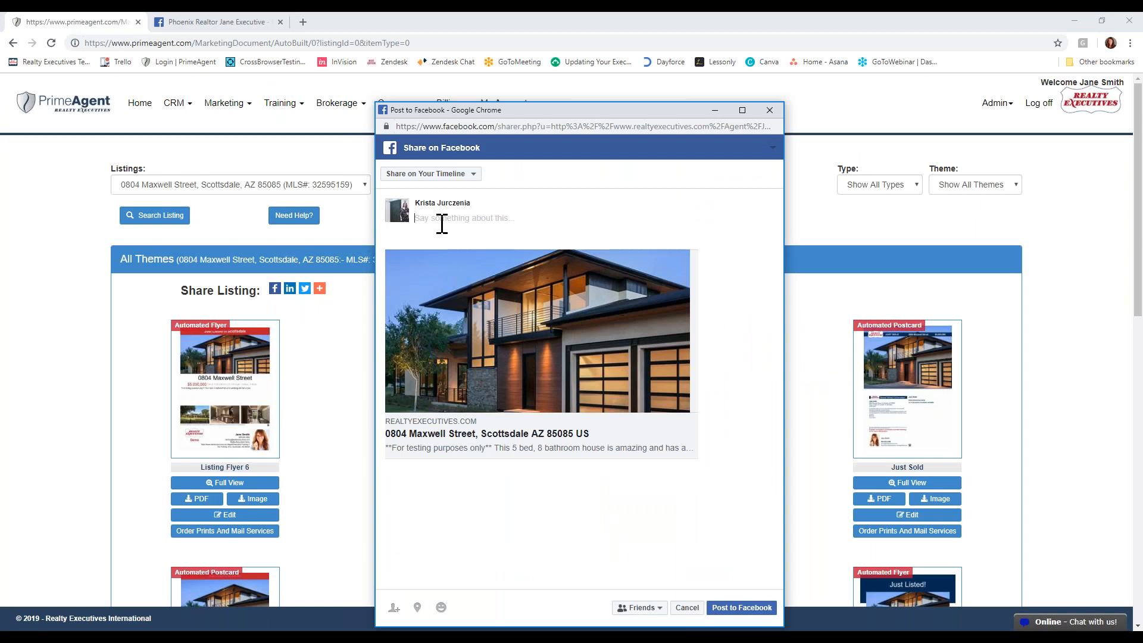
{"action": "left_click", "coordinate": [220, 23]}
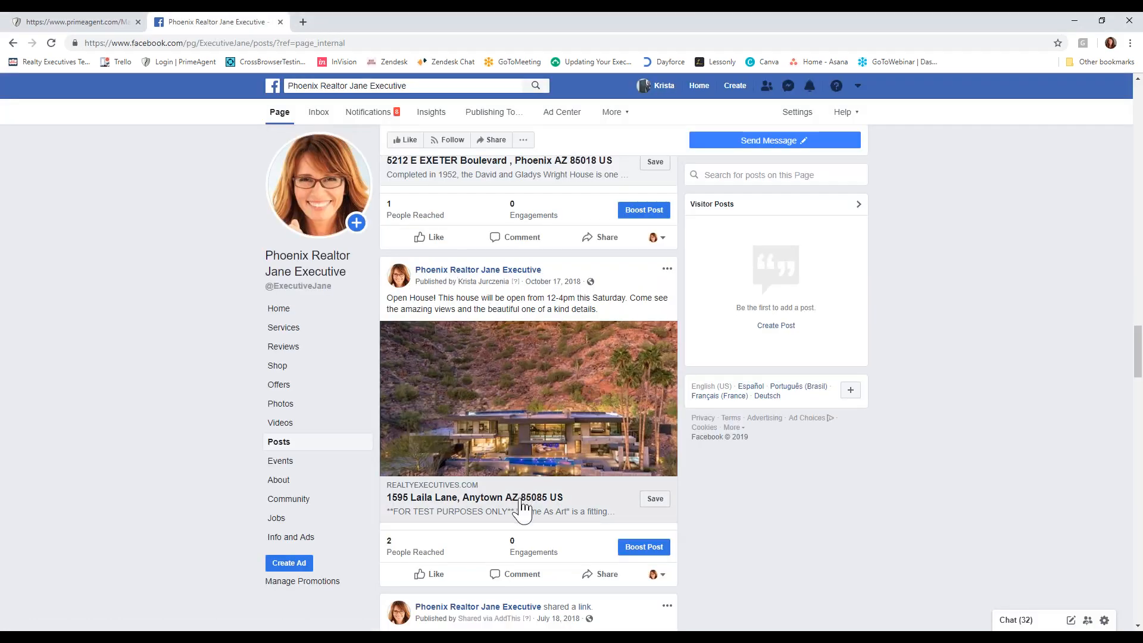
{"action": "left_click", "coordinate": [522, 503]}
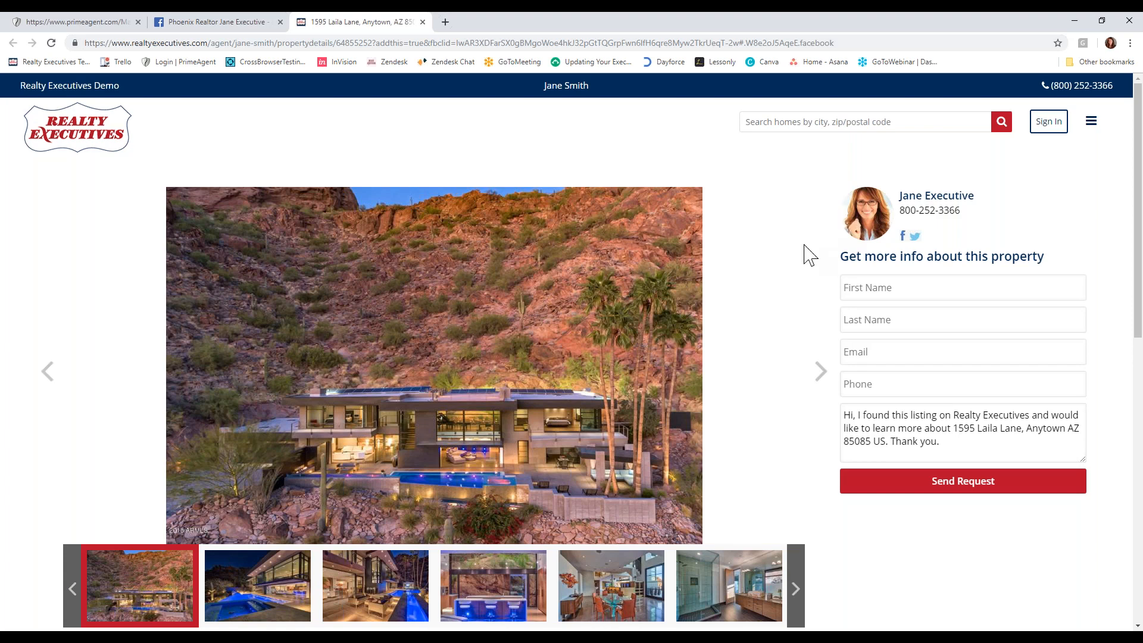
{"action": "scroll", "coordinate": [826, 373], "scroll_direction": "down", "scroll_amount": 1}
{"action": "scroll", "coordinate": [826, 372], "scroll_direction": "down", "scroll_amount": 5}
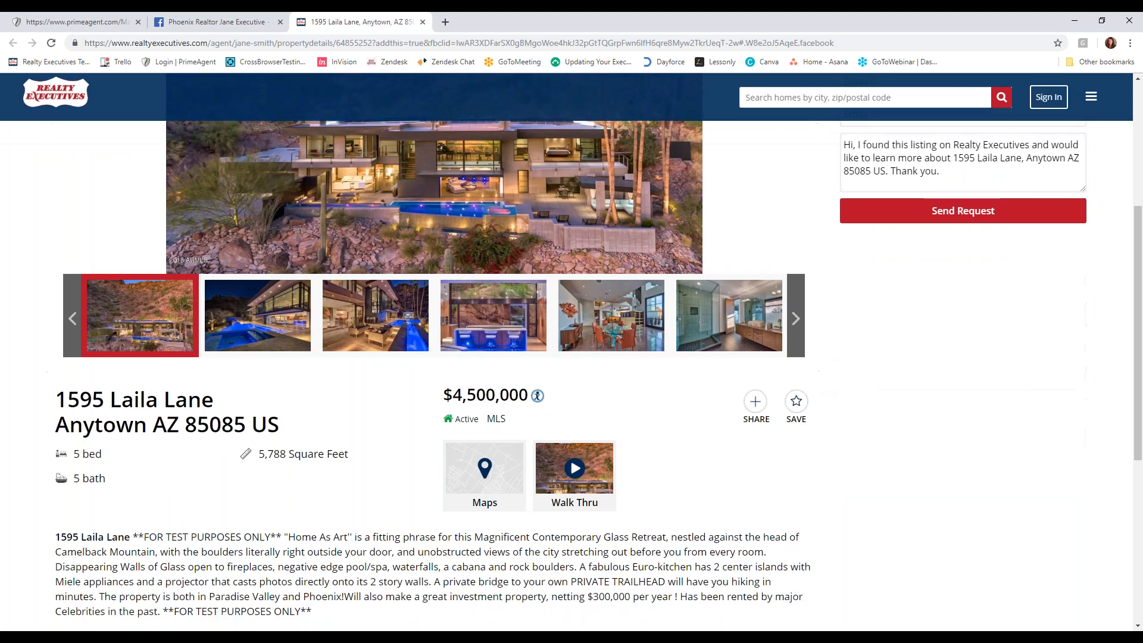
- Close the property and Facebook pages, and look over the automated templates for 0804 Maxwell Street
{"action": "left_click", "coordinate": [422, 22]}
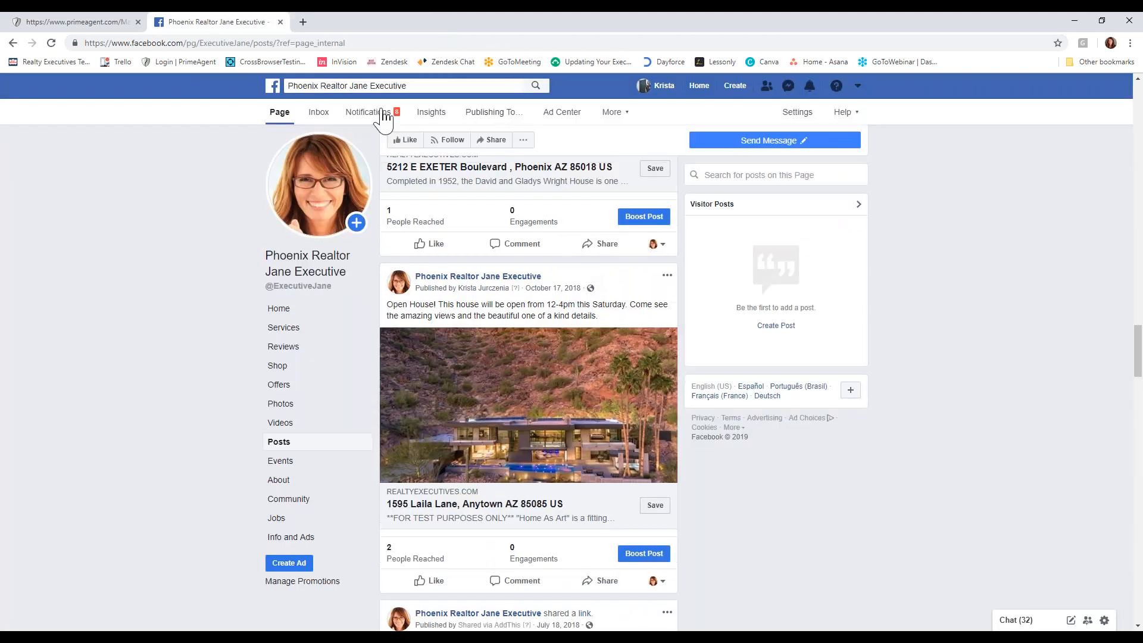
{"action": "scroll", "coordinate": [601, 210], "scroll_direction": "up", "scroll_amount": 4}
{"action": "left_click", "coordinate": [279, 22]}
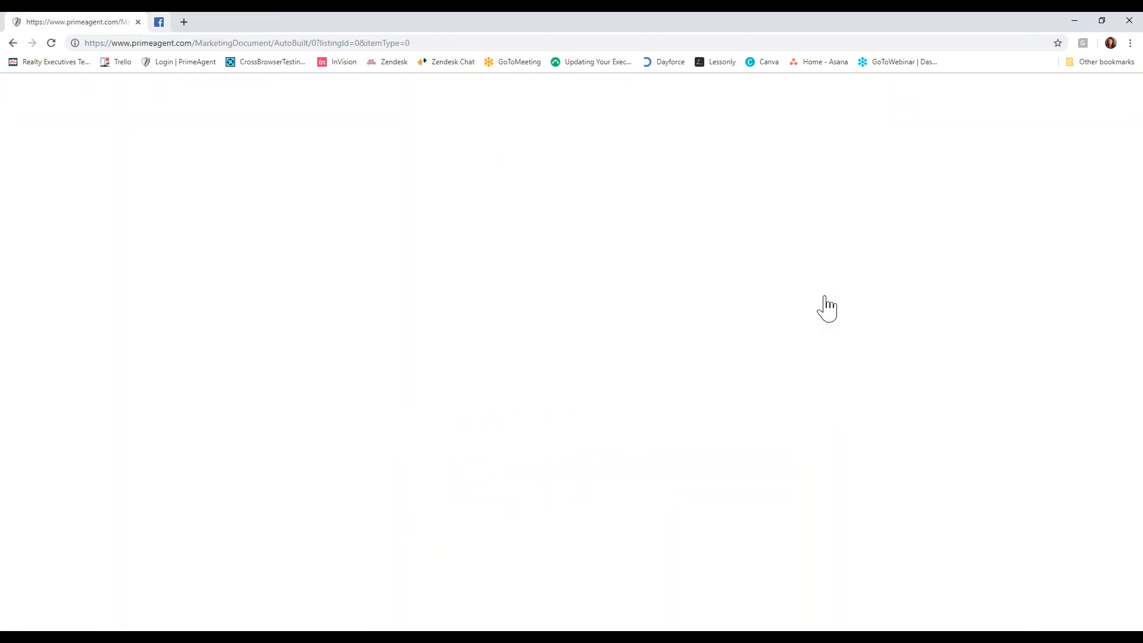
{"action": "scroll", "coordinate": [776, 416], "scroll_direction": "down", "scroll_amount": 10}
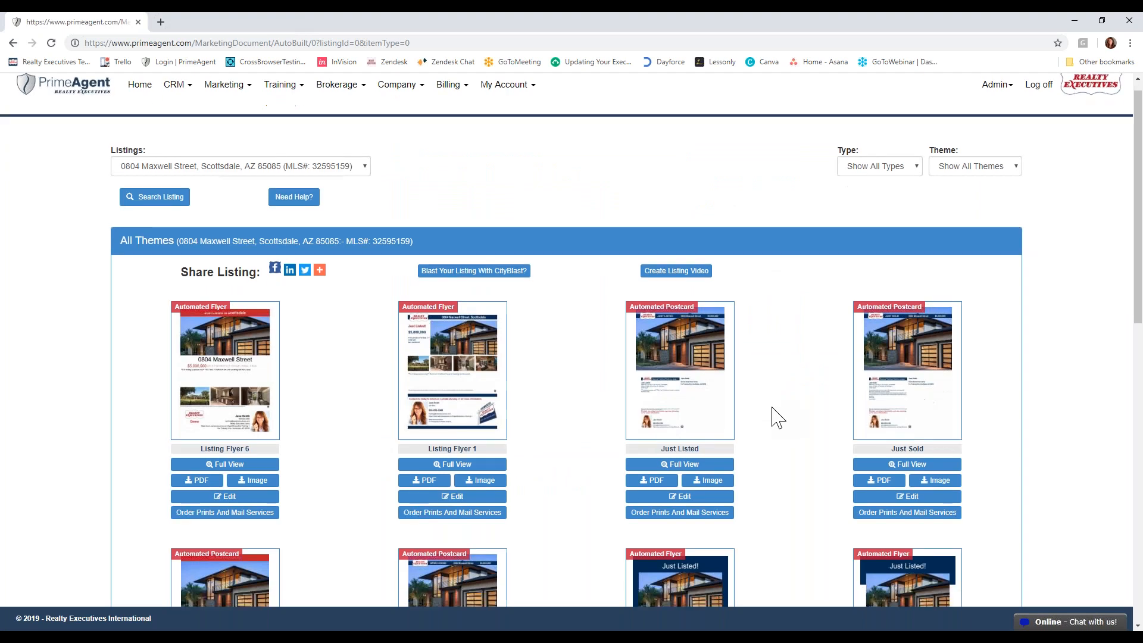
{"action": "scroll", "coordinate": [776, 417], "scroll_direction": "up", "scroll_amount": 10}
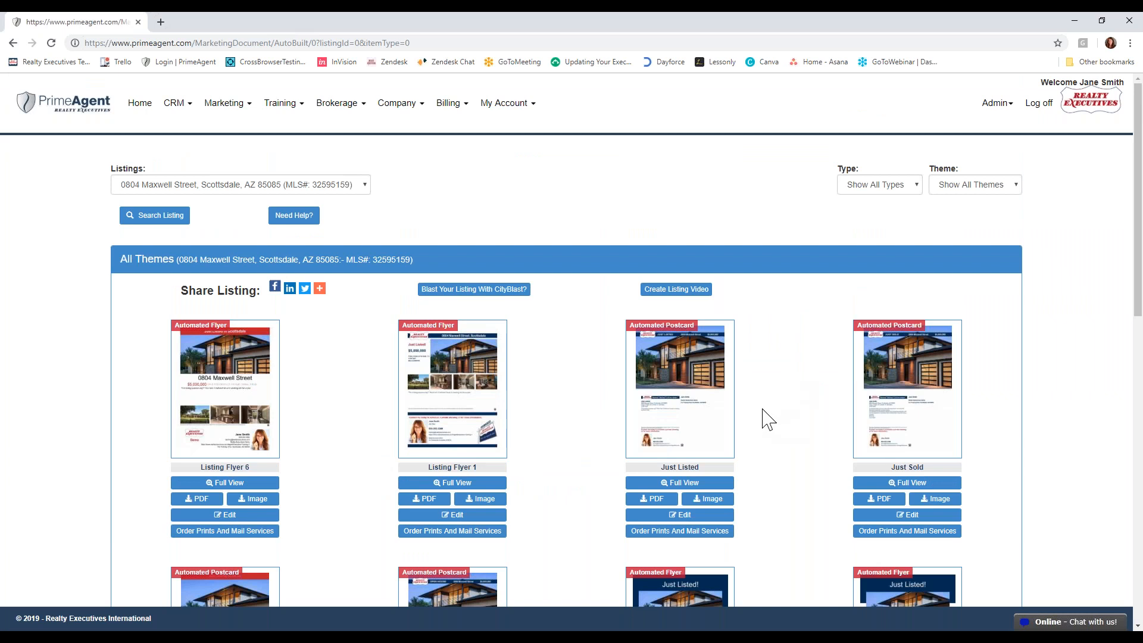
{"action": "scroll", "coordinate": [808, 385], "scroll_direction": "down", "scroll_amount": 1}
{"action": "scroll", "coordinate": [809, 393], "scroll_direction": "down", "scroll_amount": 4}
{"action": "scroll", "coordinate": [809, 393], "scroll_direction": "up", "scroll_amount": 5}
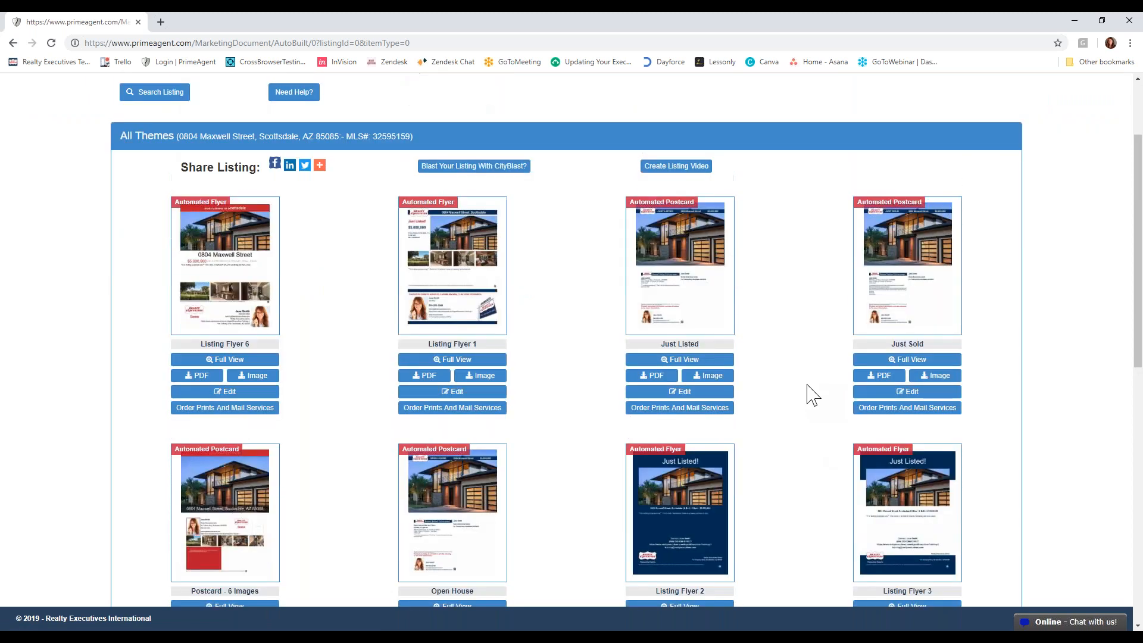
- Search the Marketing Library for "flyers" limited to the Consumer audience
{"action": "left_click", "coordinate": [225, 103]}
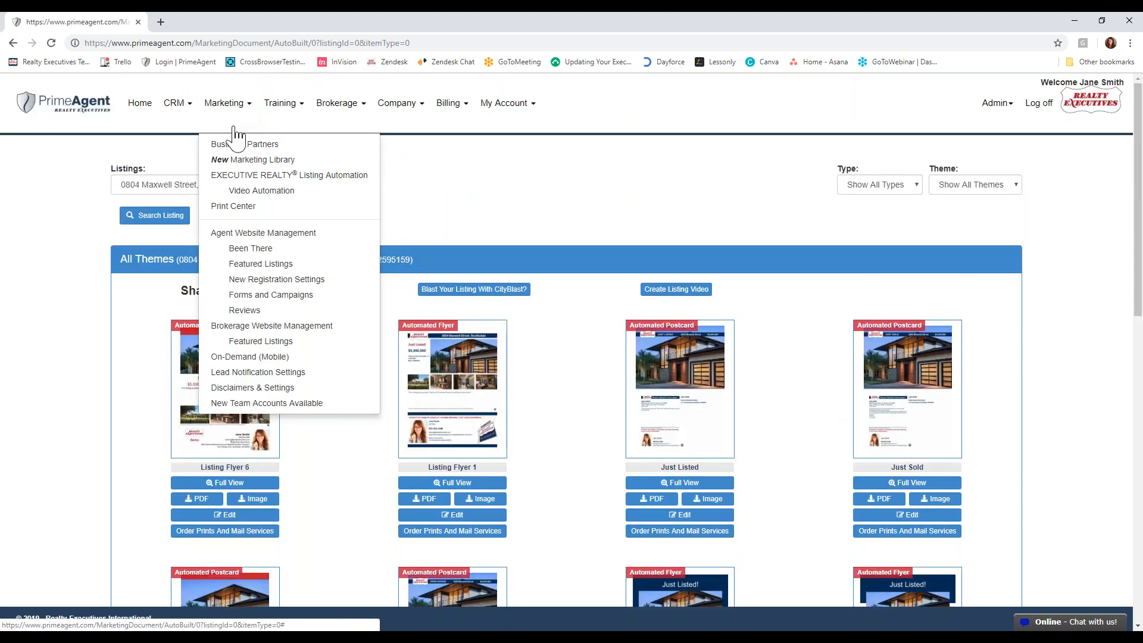
{"action": "left_click", "coordinate": [245, 162]}
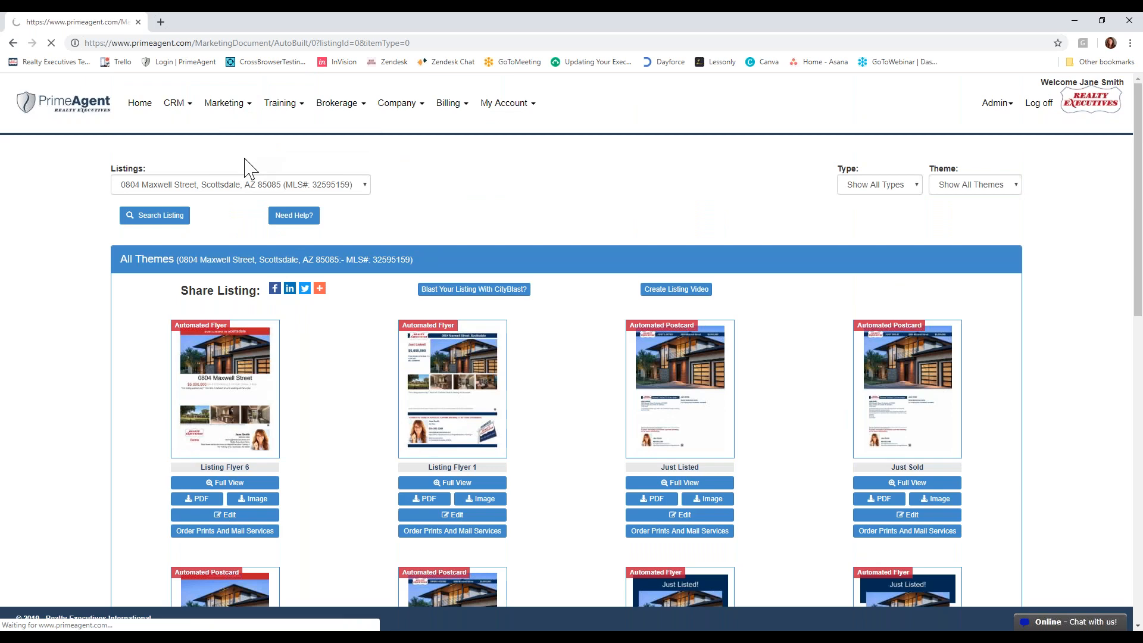
{"action": "left_click", "coordinate": [220, 248]}
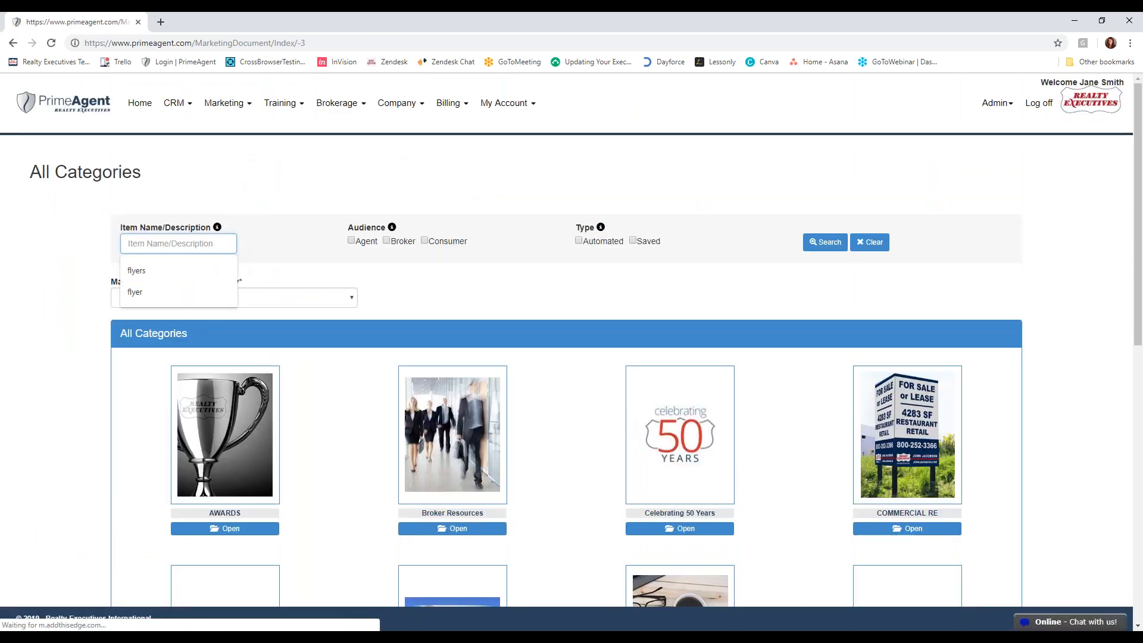
{"action": "left_click", "coordinate": [205, 269]}
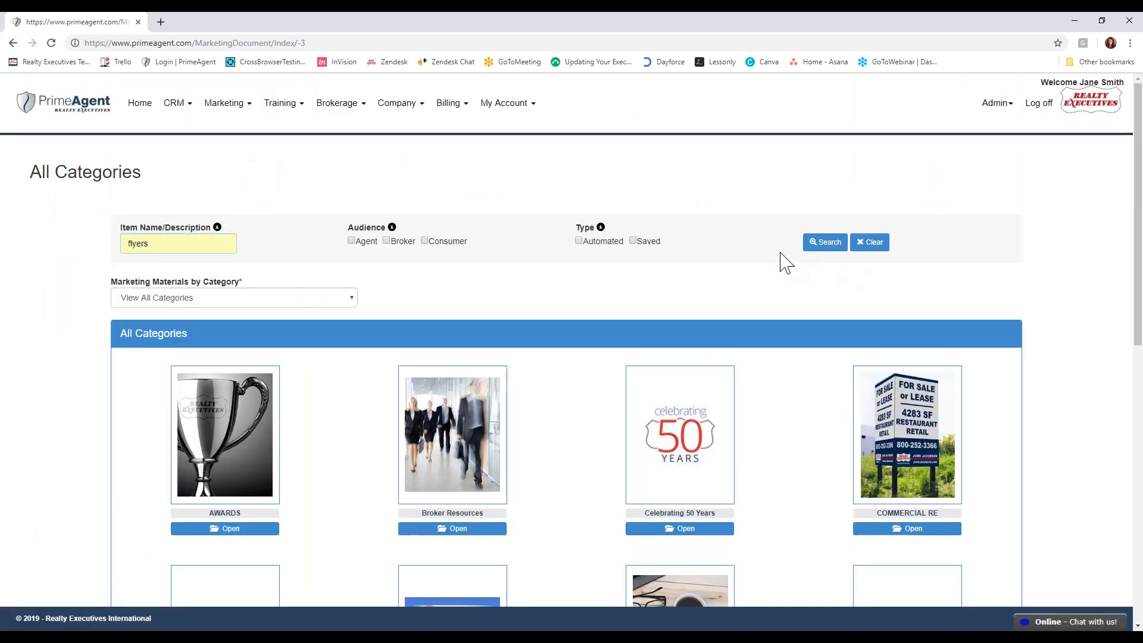
{"action": "left_click", "coordinate": [451, 244]}
{"action": "left_click", "coordinate": [828, 243]}
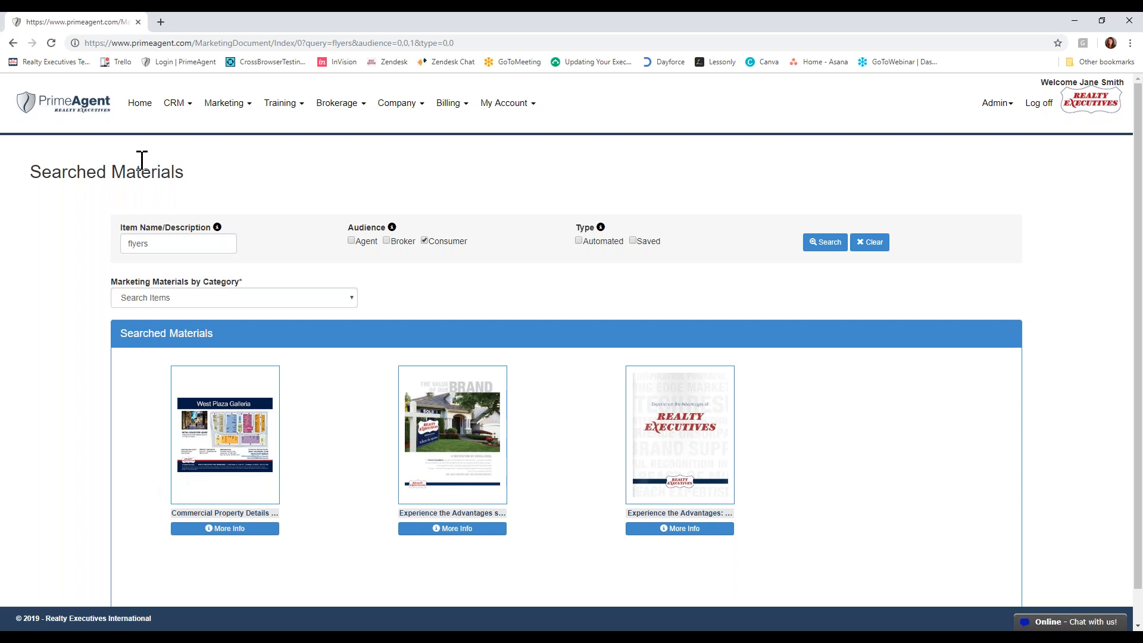
- Return to Listing Automation and look at the help resources, opening the online support chat form and the training options
{"action": "left_click", "coordinate": [224, 103]}
{"action": "left_click", "coordinate": [257, 177]}
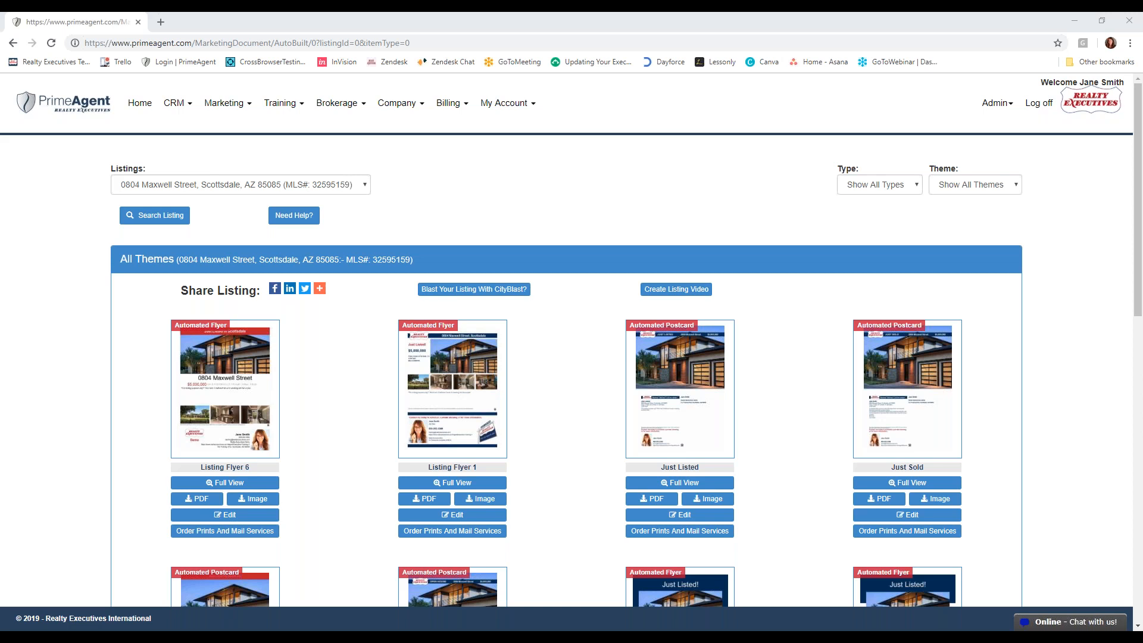
{"action": "left_click", "coordinate": [1070, 621]}
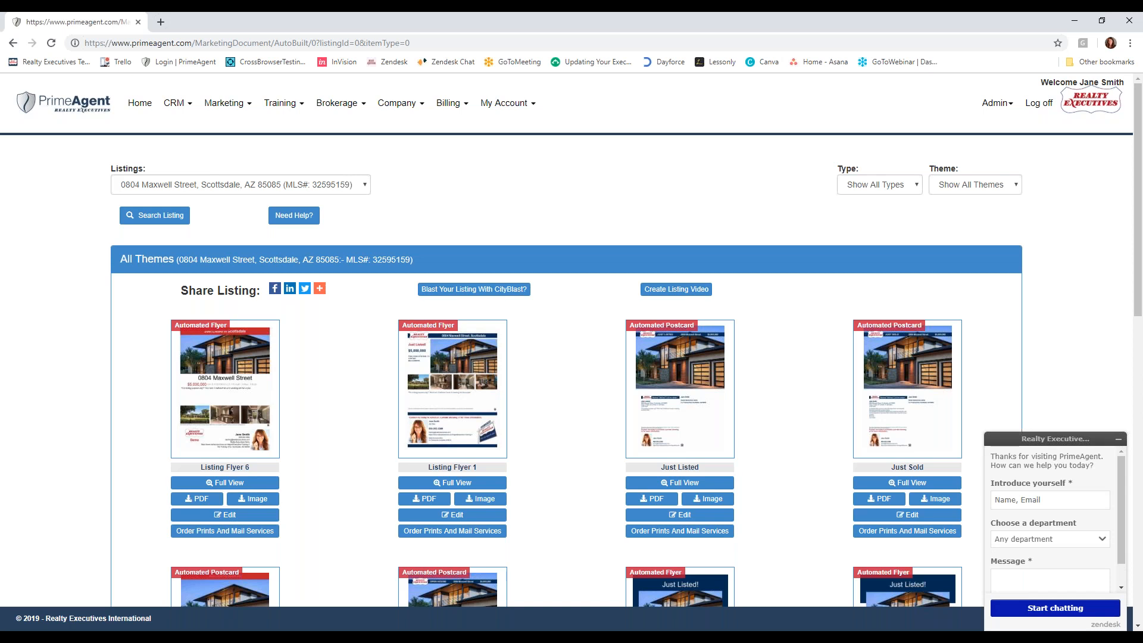
{"action": "left_click", "coordinate": [275, 108]}
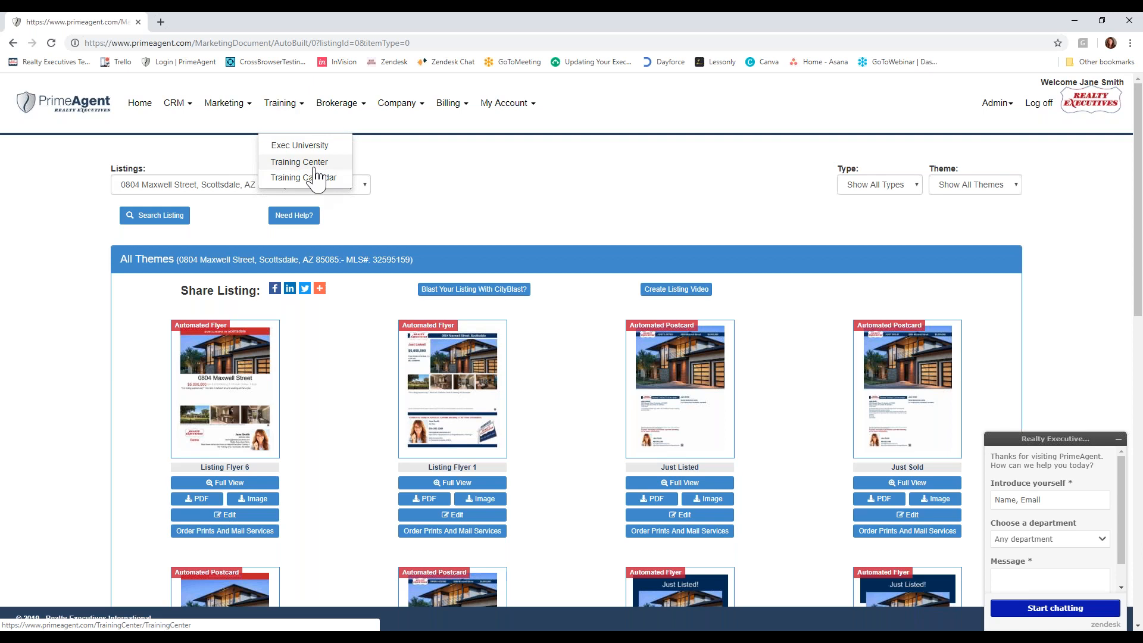
{"action": "left_click", "coordinate": [454, 211]}
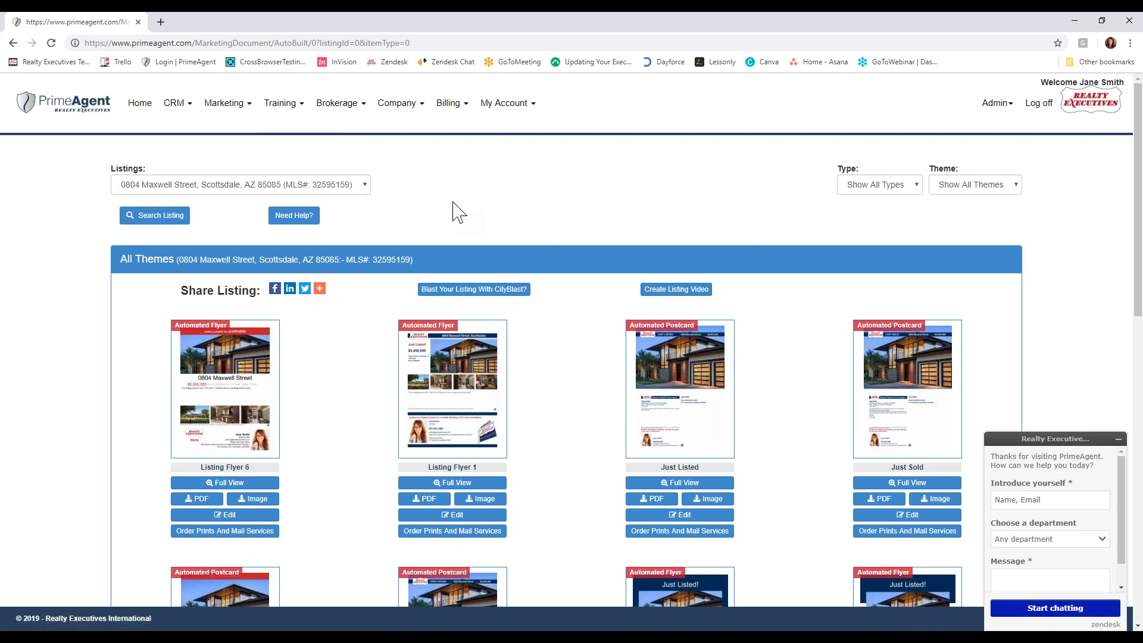